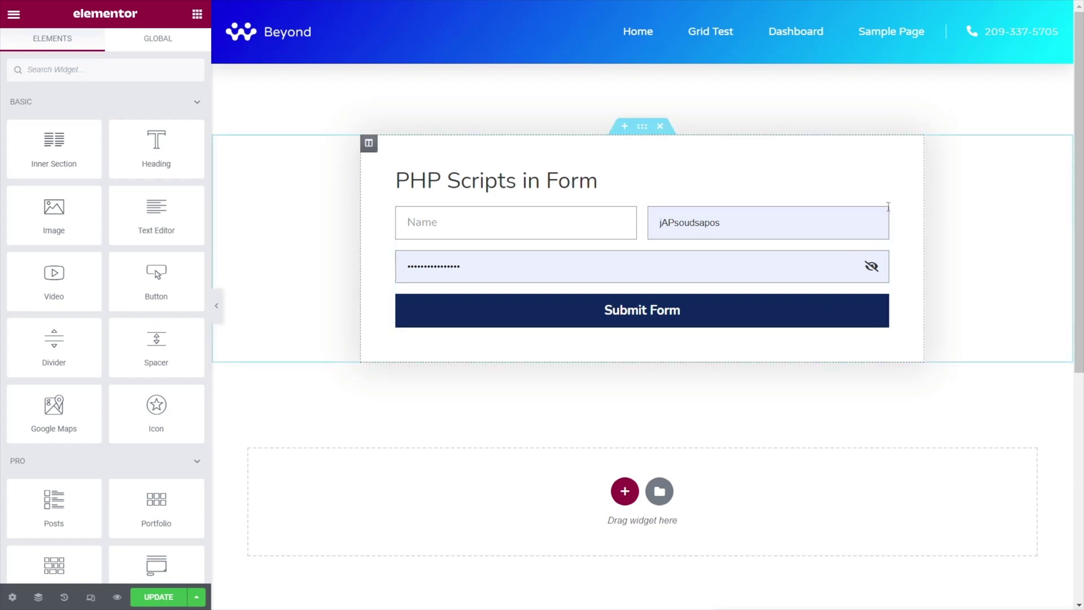
Select the PHP Scripts in Form widget on the canvas to open its Edit Form panel
{"action": "left_click", "coordinate": [699, 340]}
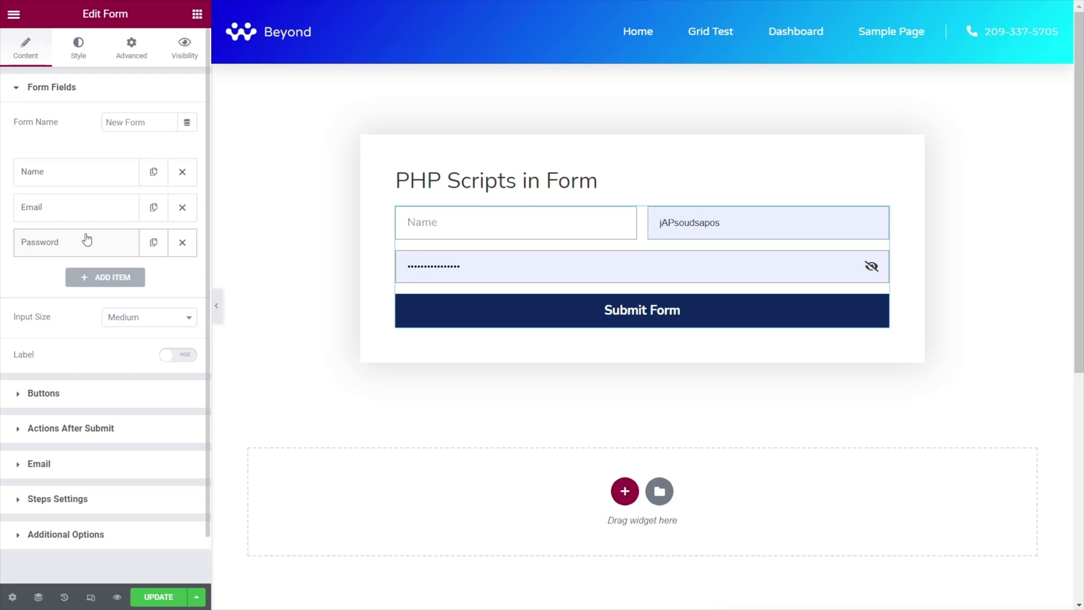
Inspect the Name and Password field IDs in their Advanced tabs, then expand Actions After Submit
{"action": "left_click", "coordinate": [83, 173]}
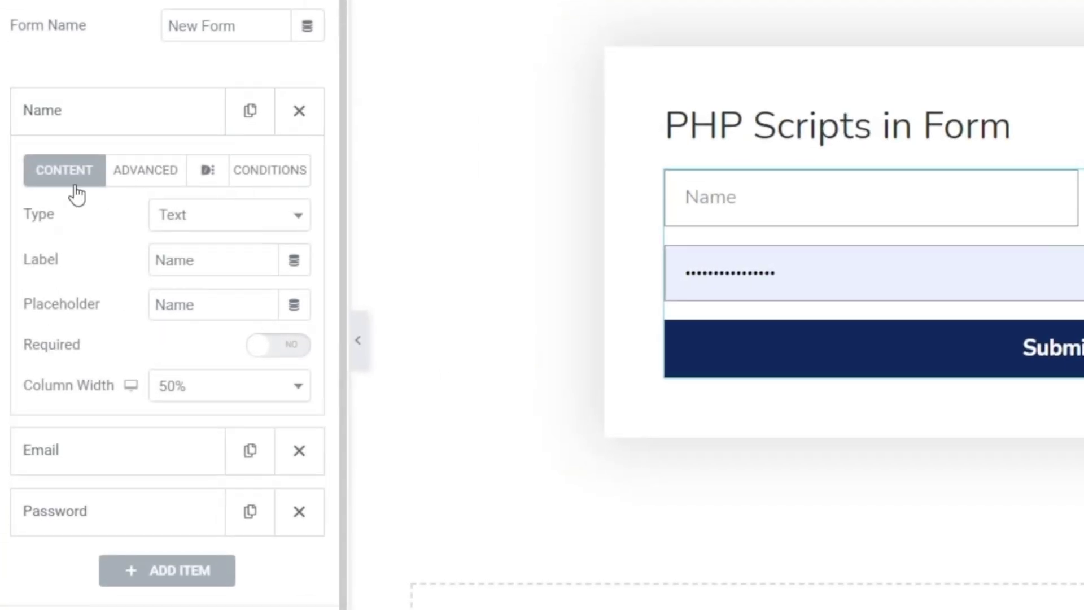
{"action": "left_click", "coordinate": [135, 175]}
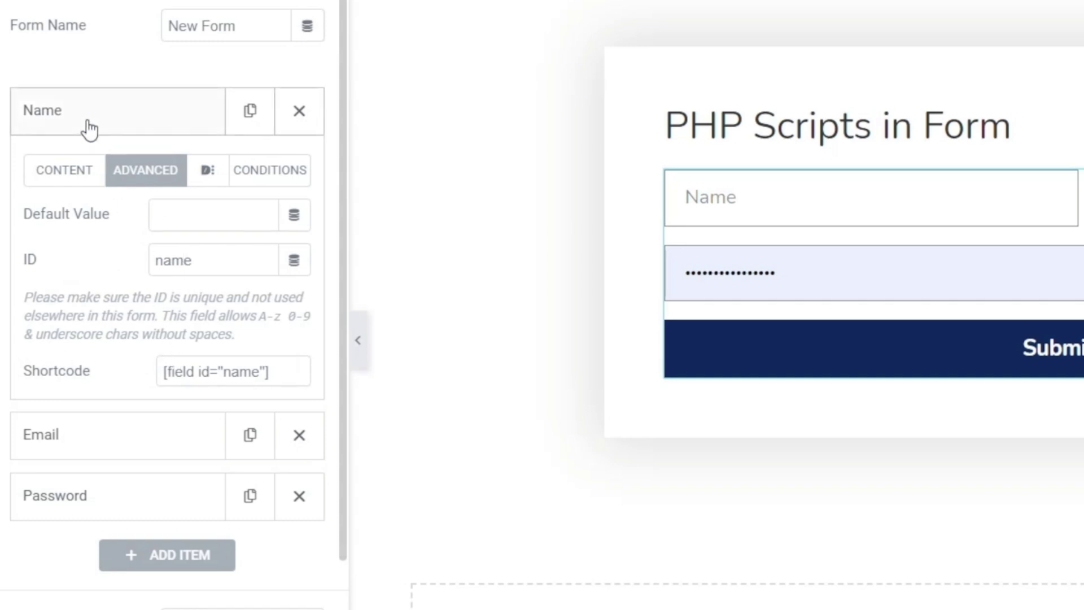
{"action": "left_click", "coordinate": [88, 127]}
{"action": "left_click", "coordinate": [101, 243]}
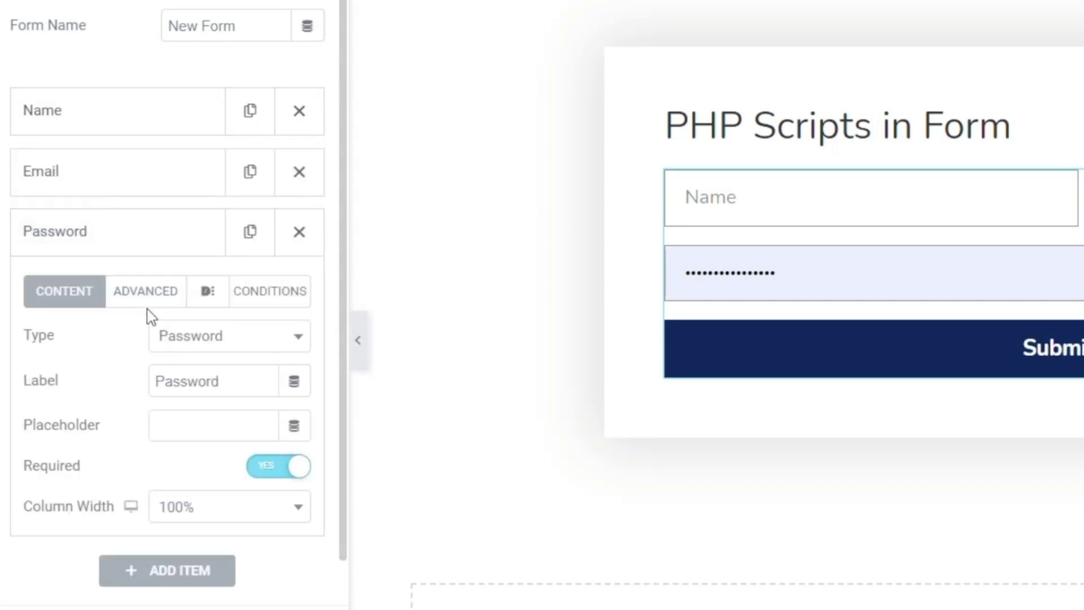
{"action": "left_click", "coordinate": [129, 299]}
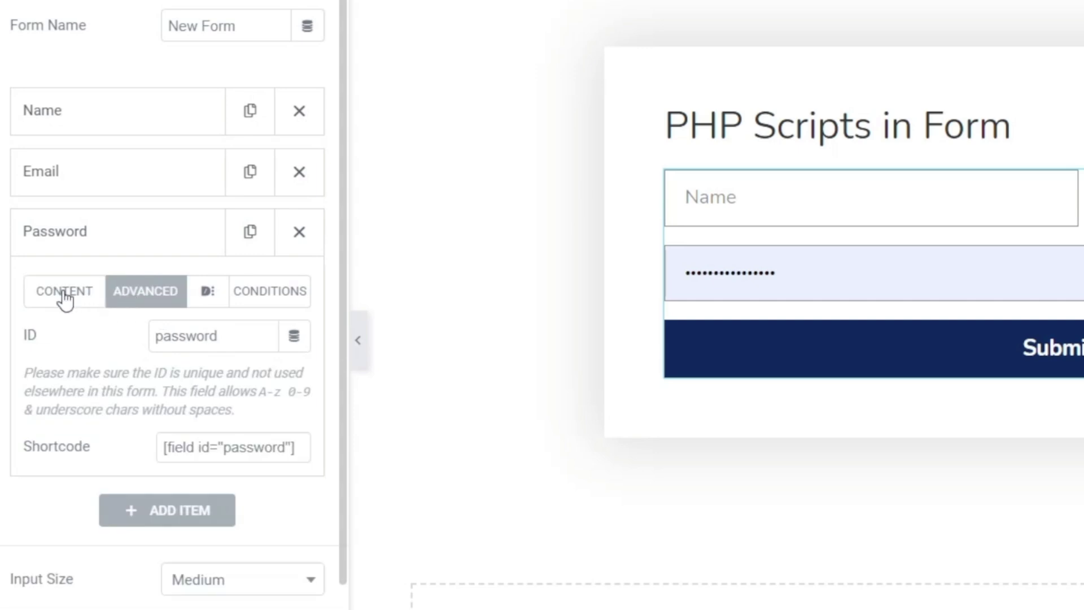
{"action": "left_click", "coordinate": [56, 243]}
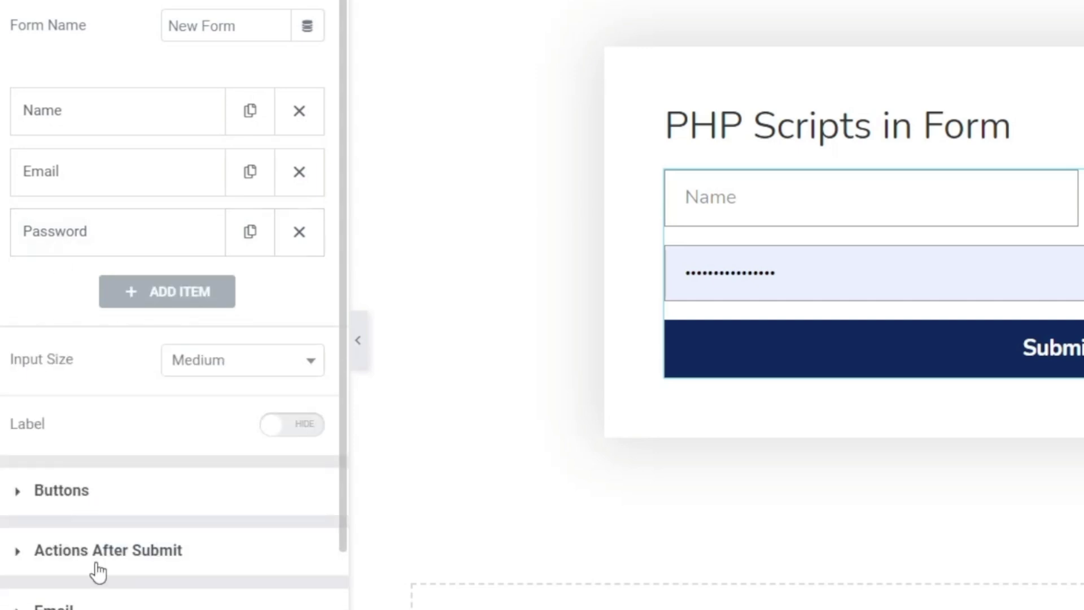
{"action": "left_click", "coordinate": [95, 560]}
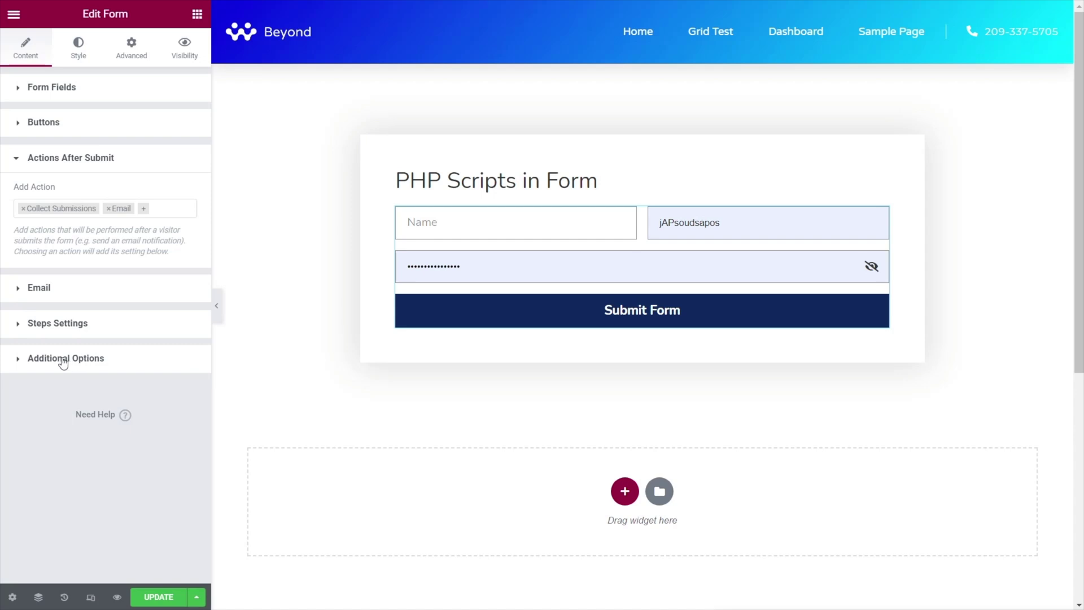
Switch Enable Custom PHP Validation to YES under Additional Options
{"action": "left_click", "coordinate": [63, 363]}
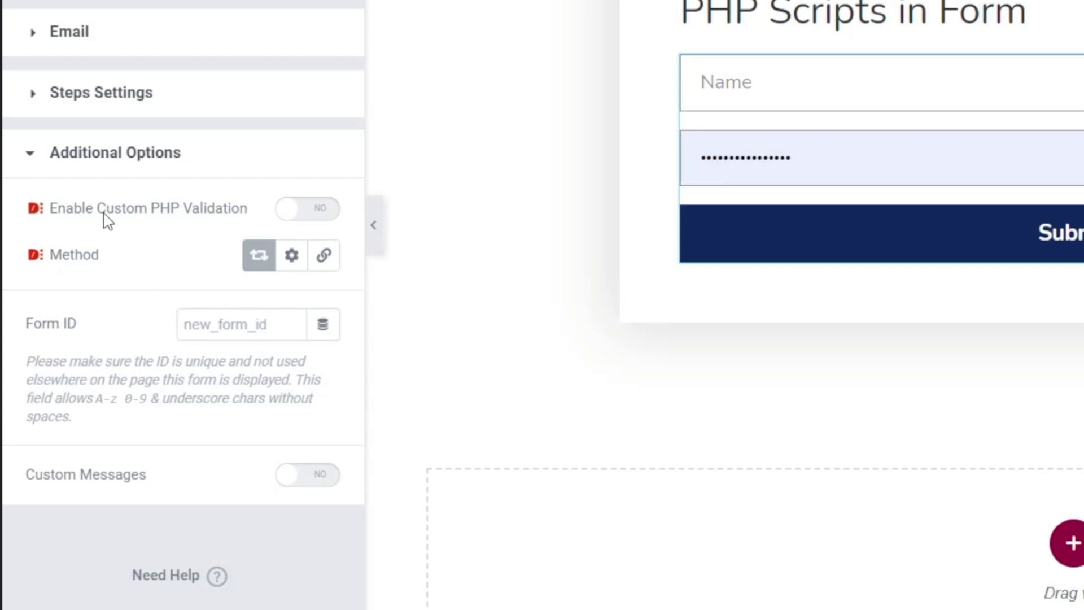
{"action": "left_click", "coordinate": [311, 211]}
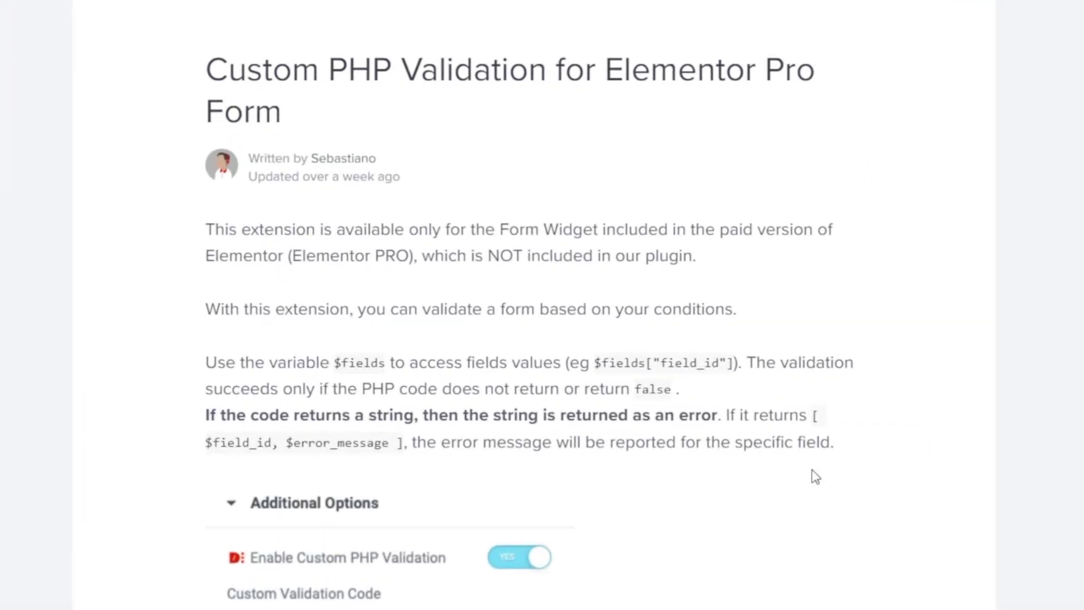
Scroll the Custom PHP Validation article down to the sample code rejecting the name Joe
{"action": "scroll", "coordinate": [860, 395], "scroll_direction": "down", "scroll_amount": 4}
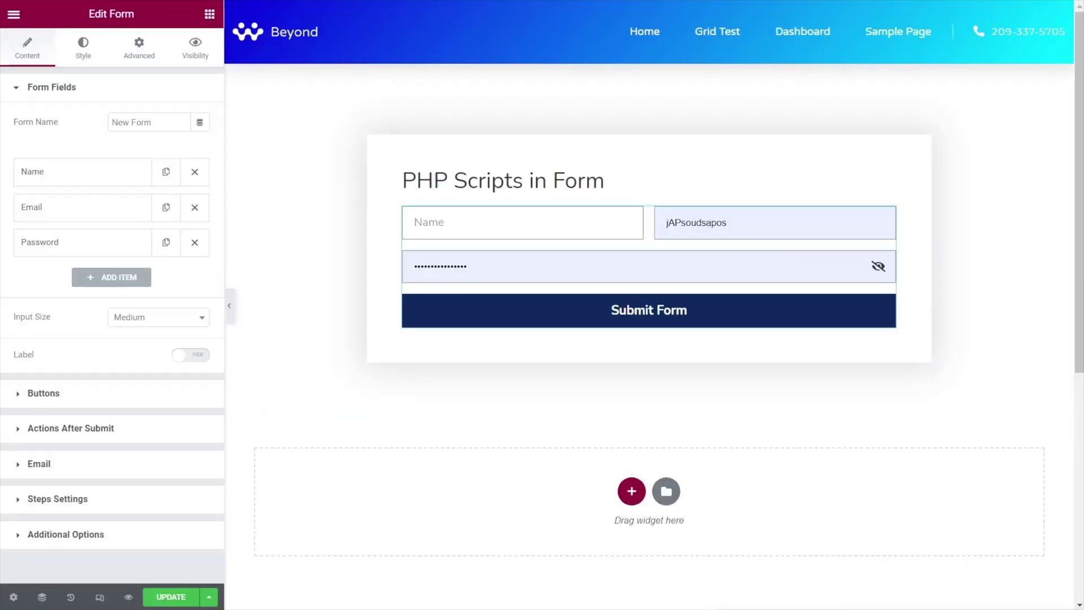
Open the Name field's Advanced tab and select its shortcode text
{"action": "left_click", "coordinate": [70, 179]}
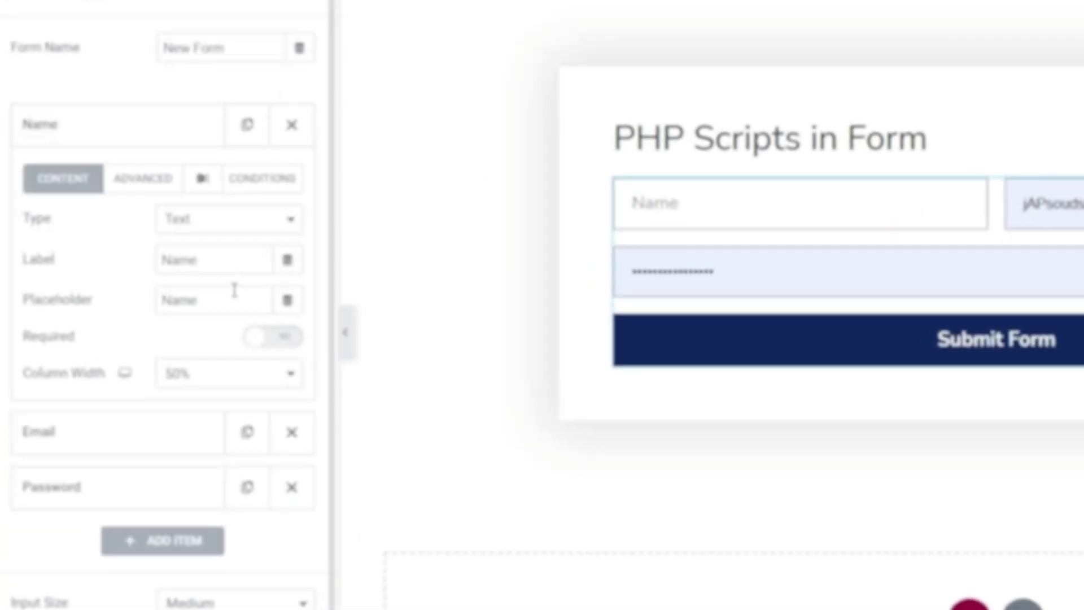
{"action": "left_click", "coordinate": [169, 178]}
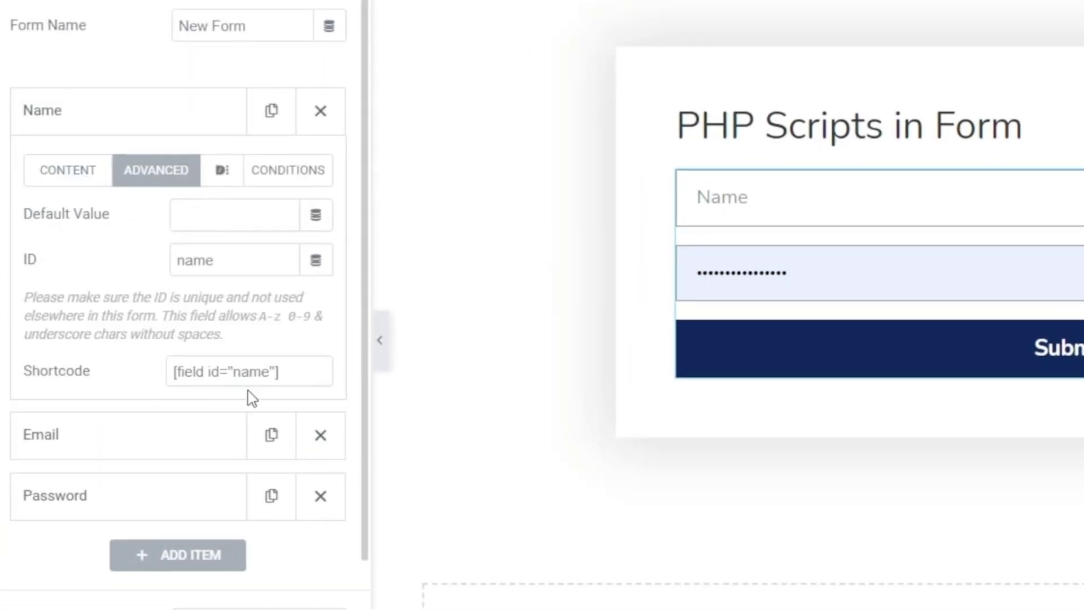
{"action": "left_click_drag", "start_coordinate": [281, 371], "coordinate": [168, 388]}
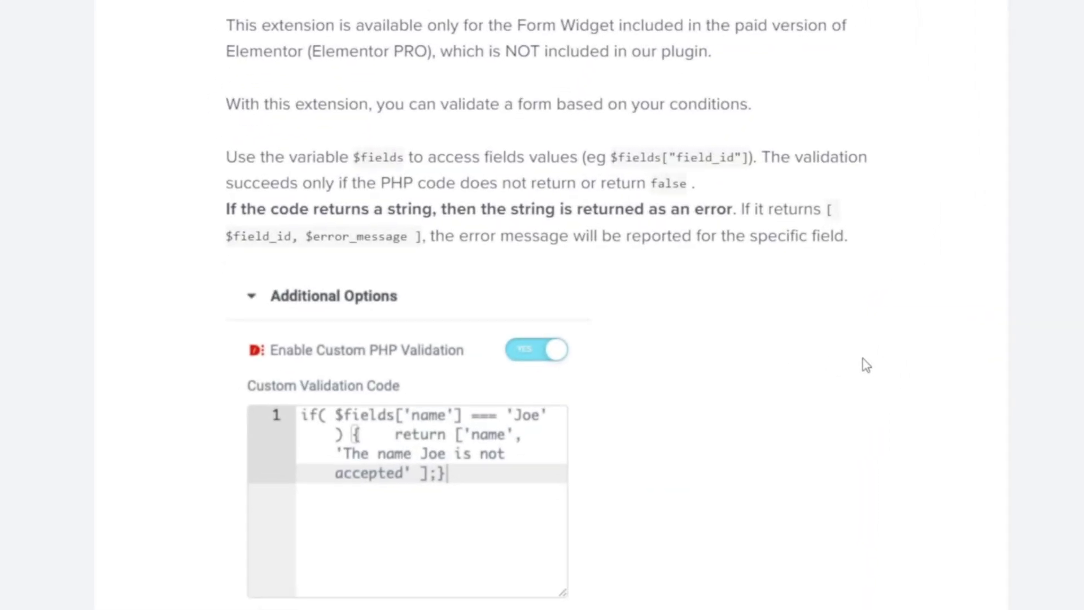
Scroll the documentation to the password-length and date-before-today examples
{"action": "scroll", "coordinate": [869, 363], "scroll_direction": "down", "scroll_amount": 9}
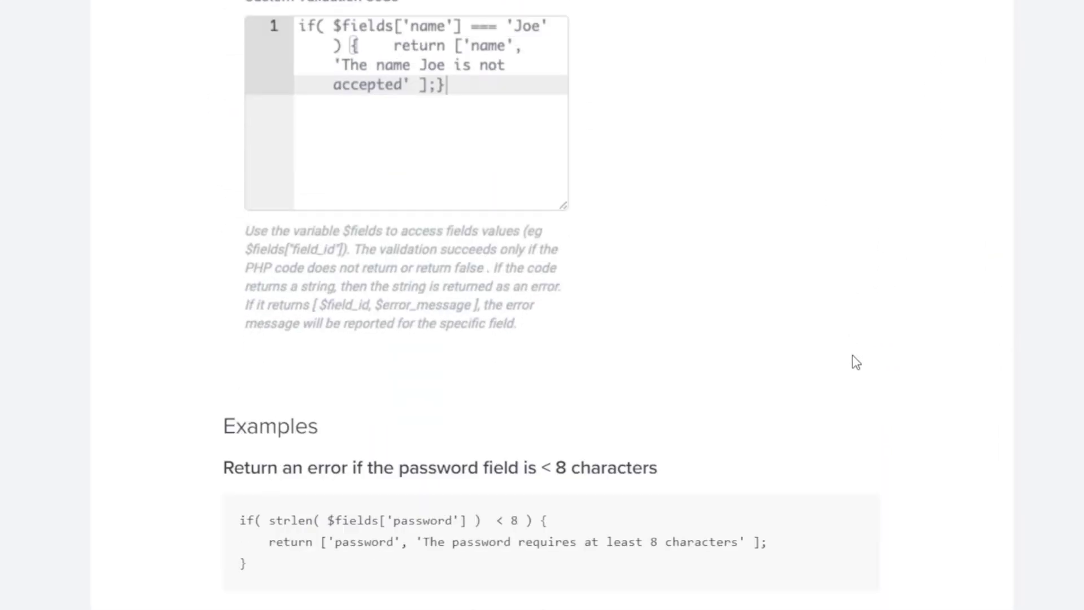
{"action": "scroll", "coordinate": [851, 359], "scroll_direction": "down", "scroll_amount": 3}
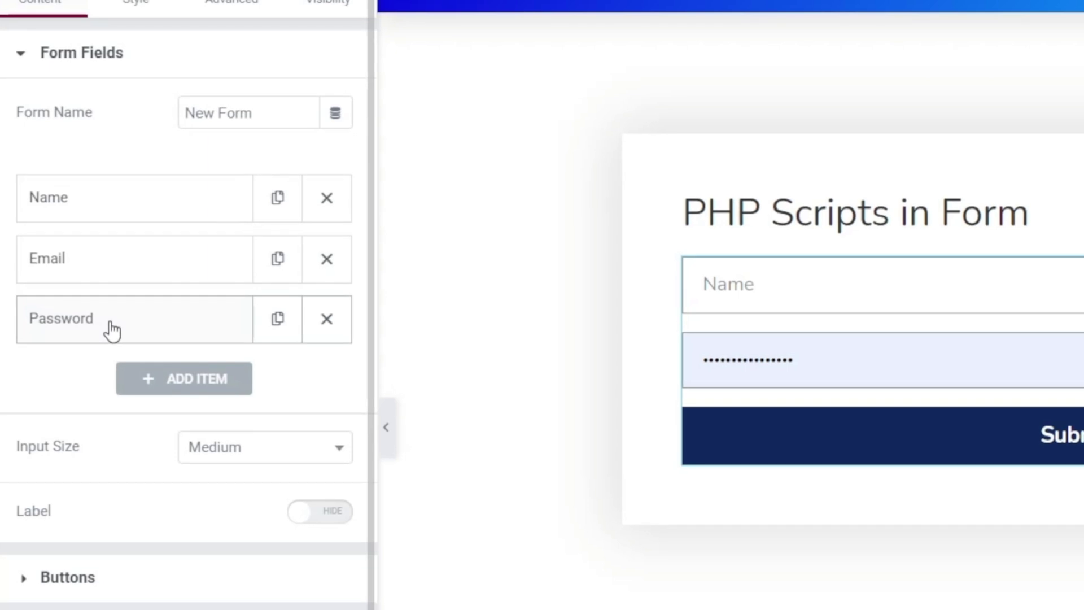
Check the Password field's ID, then enable Custom PHP Validation in Additional Options
{"action": "left_click", "coordinate": [112, 330]}
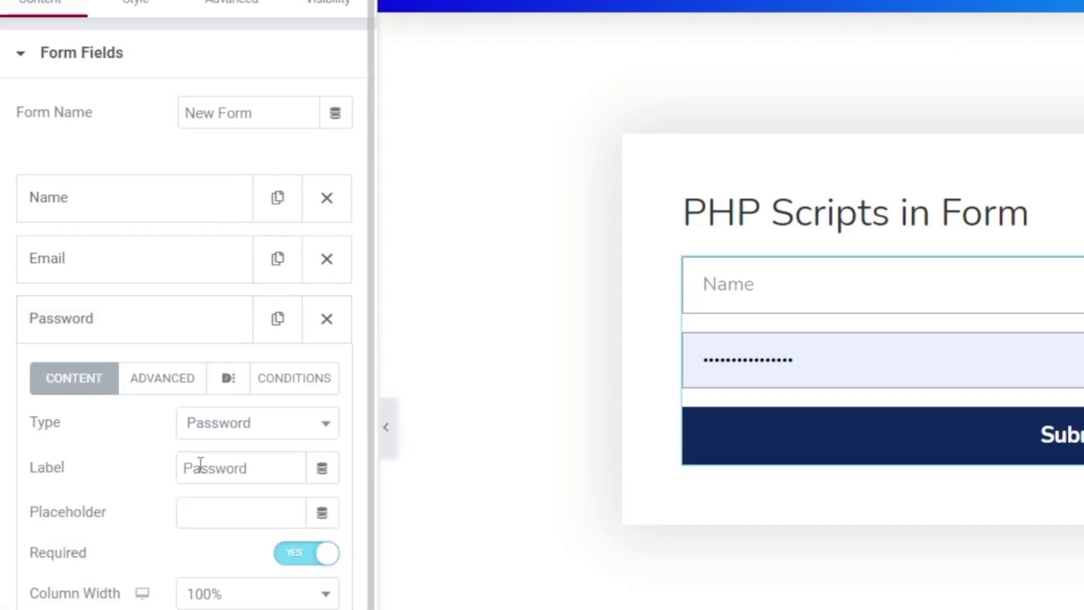
{"action": "left_click", "coordinate": [175, 386]}
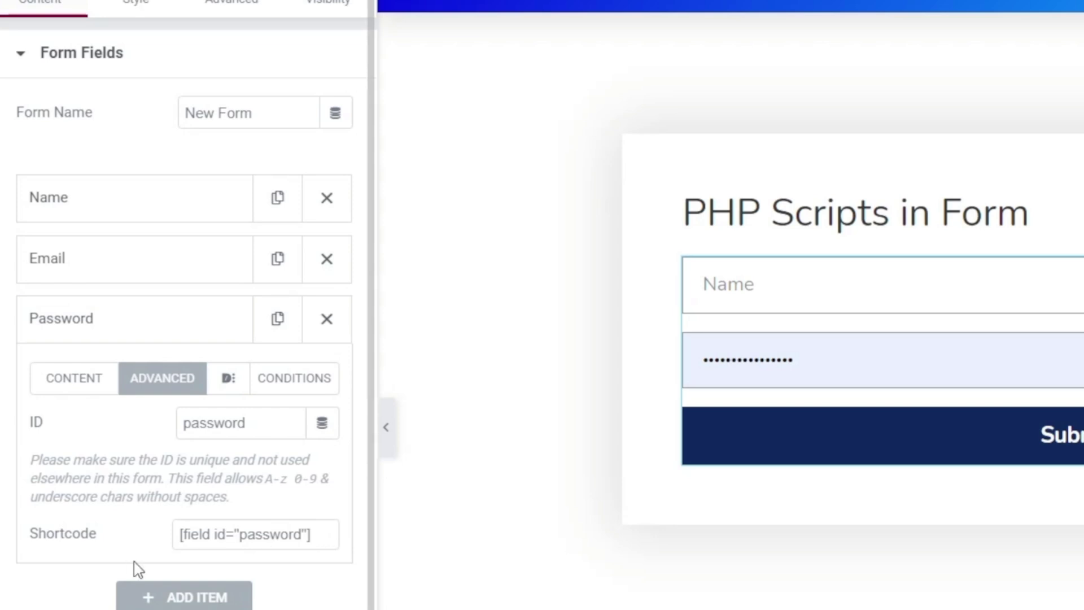
{"action": "left_click", "coordinate": [157, 321]}
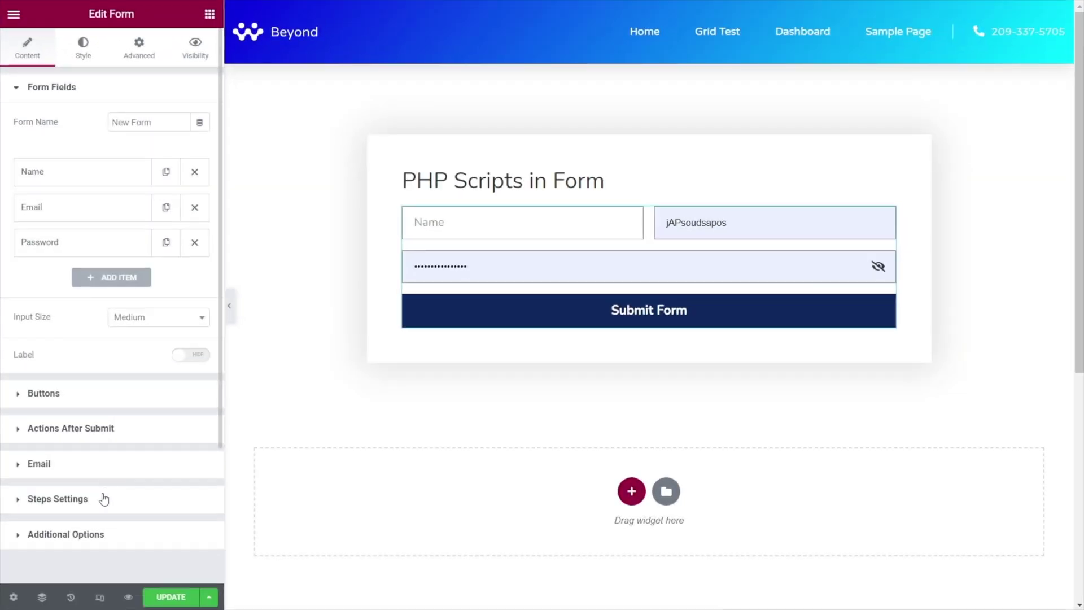
{"action": "left_click", "coordinate": [89, 536]}
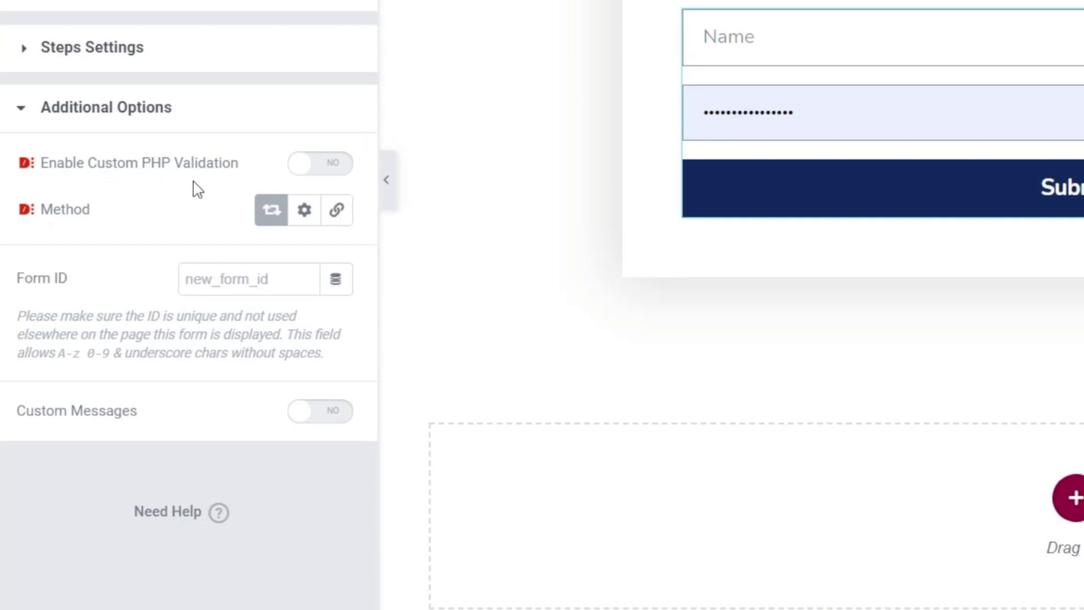
{"action": "left_click", "coordinate": [337, 171]}
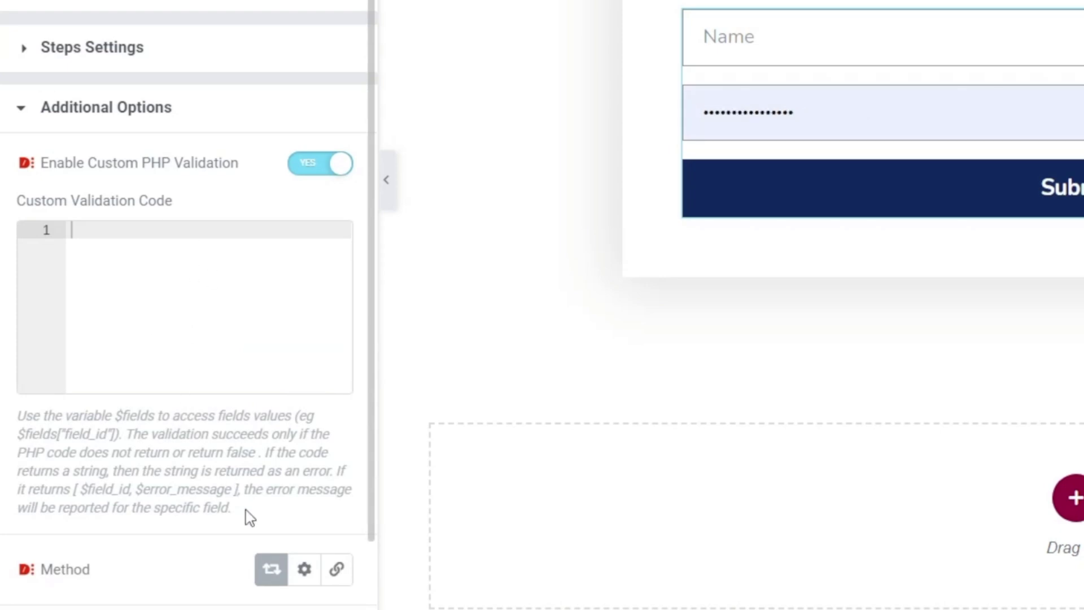
Paste the password-length validation code into the Custom Validation Code box and widen the panel
{"action": "left_click_drag", "start_coordinate": [249, 516], "coordinate": [18, 415]}
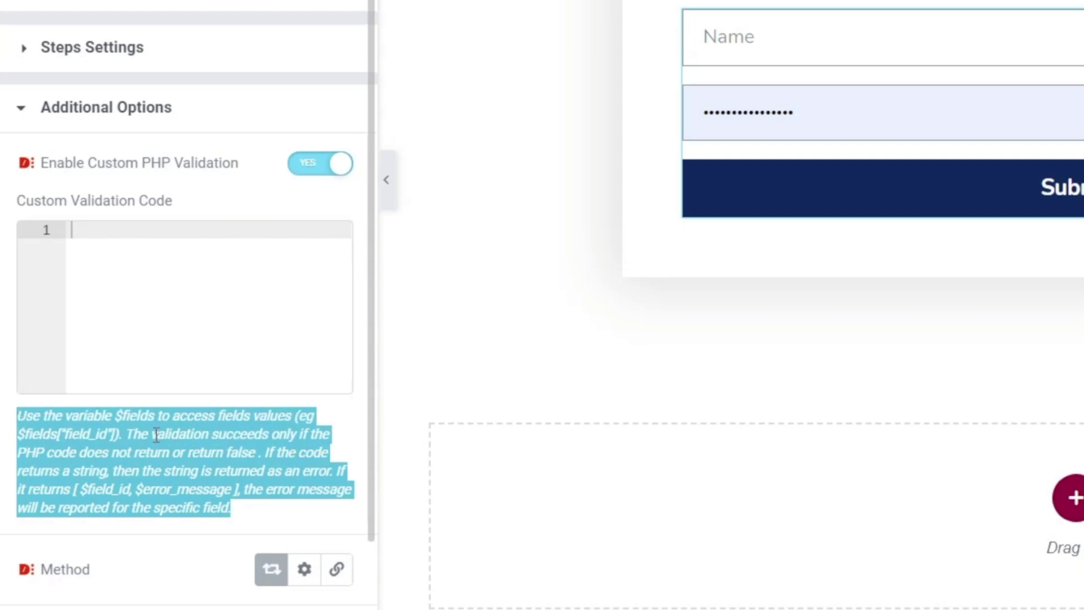
{"action": "left_click", "coordinate": [179, 464]}
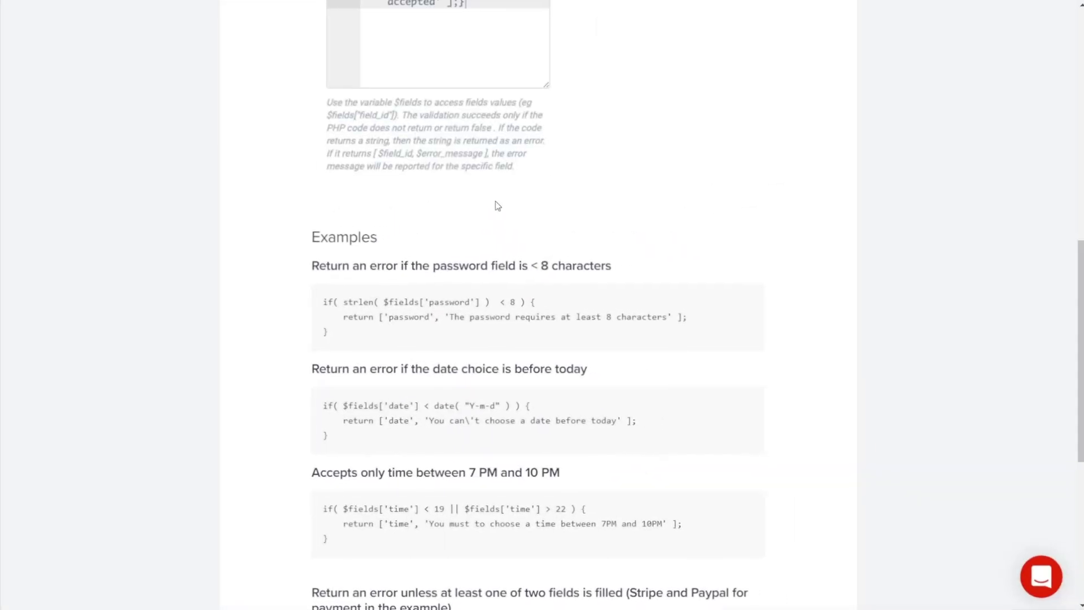
{"action": "scroll", "coordinate": [598, 343], "scroll_direction": "up", "scroll_amount": 4}
{"action": "scroll", "coordinate": [599, 343], "scroll_direction": "up", "scroll_amount": 3}
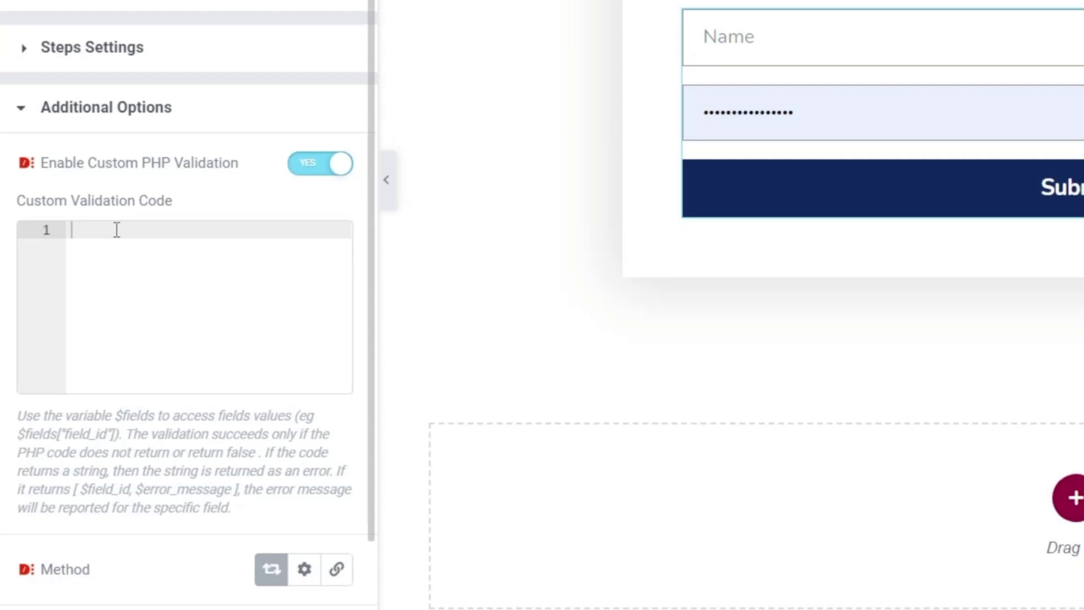
{"action": "right_click", "coordinate": [116, 230]}
{"action": "left_click", "coordinate": [209, 412]}
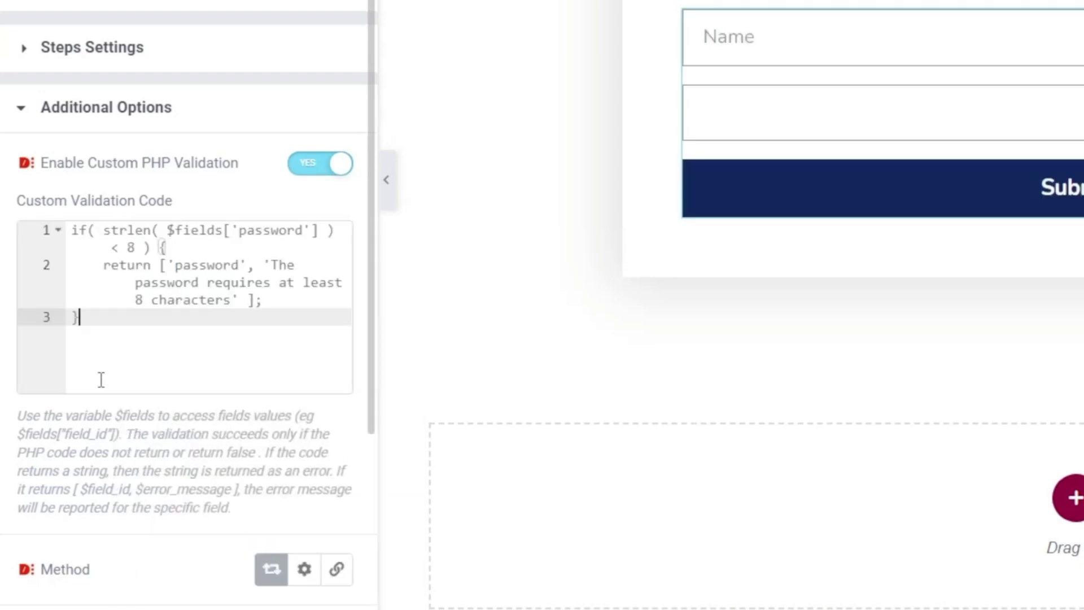
{"action": "left_click_drag", "start_coordinate": [380, 348], "coordinate": [722, 358]}
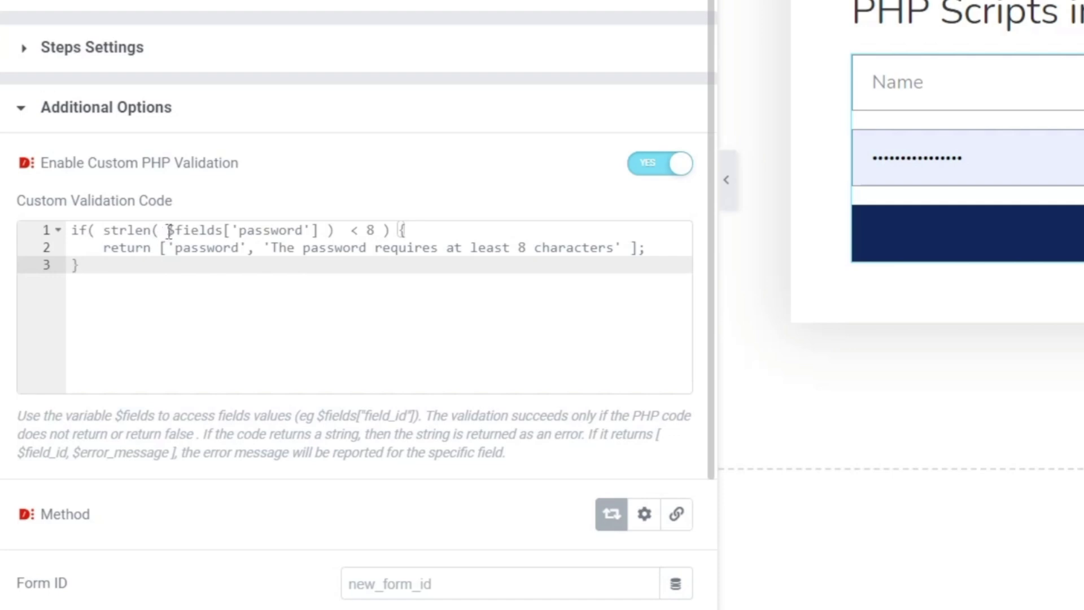
Review the $fields['password'] check and its error message, then narrow the settings panel
{"action": "left_click_drag", "start_coordinate": [167, 230], "coordinate": [319, 233]}
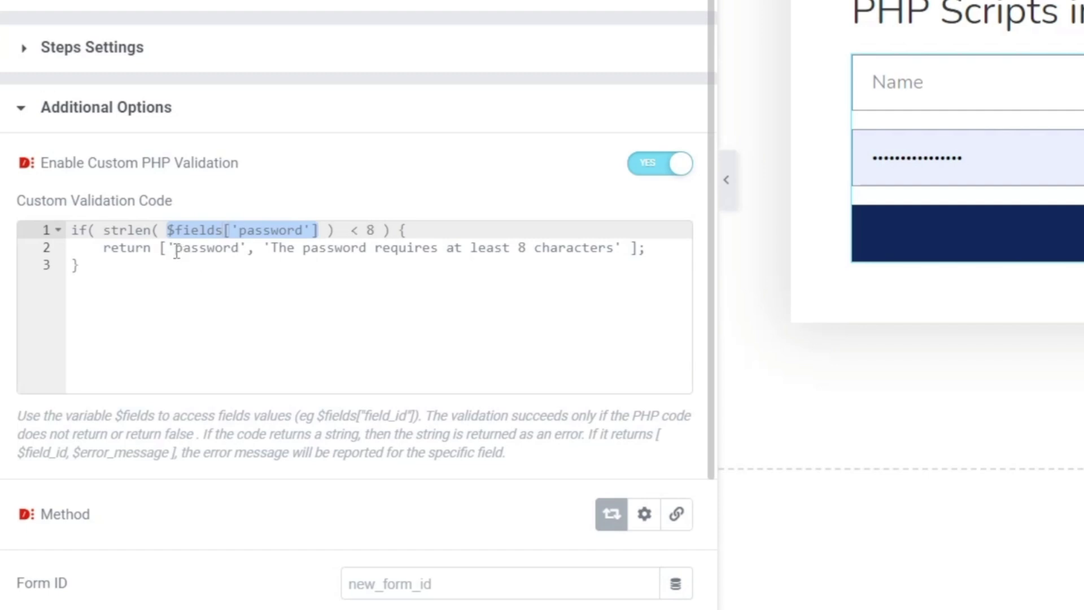
{"action": "left_click_drag", "start_coordinate": [176, 248], "coordinate": [239, 248]}
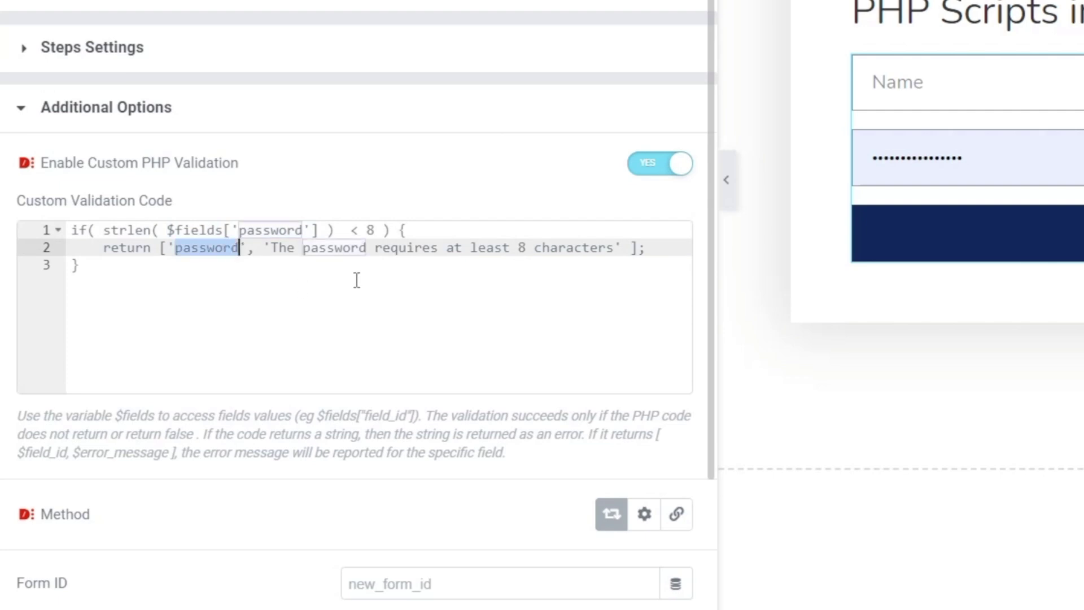
{"action": "left_click", "coordinate": [283, 268]}
{"action": "left_click_drag", "start_coordinate": [271, 247], "coordinate": [615, 249]}
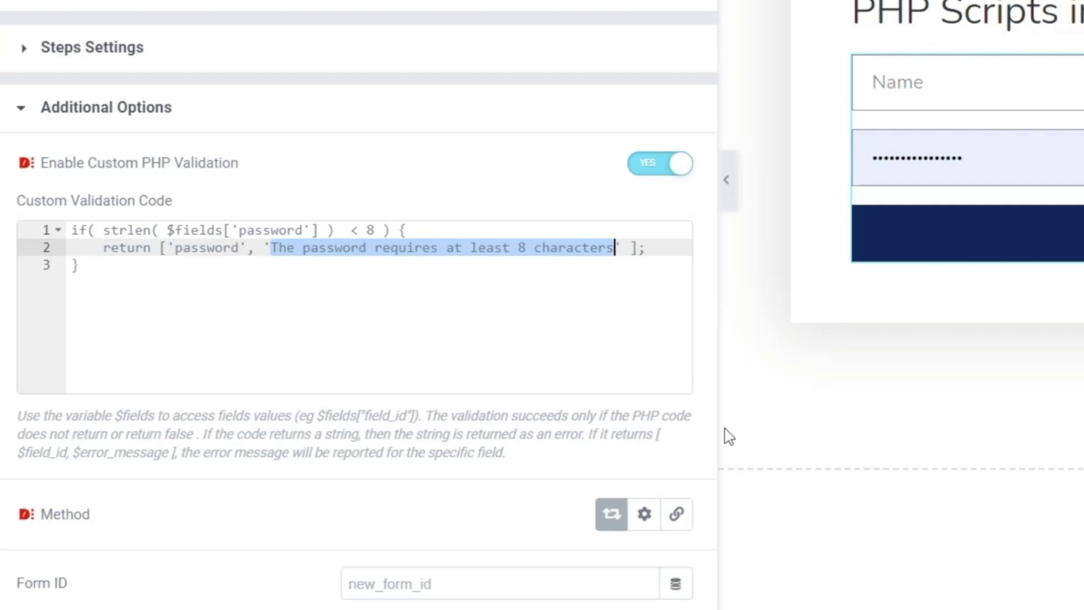
{"action": "left_click_drag", "start_coordinate": [719, 428], "coordinate": [410, 435]}
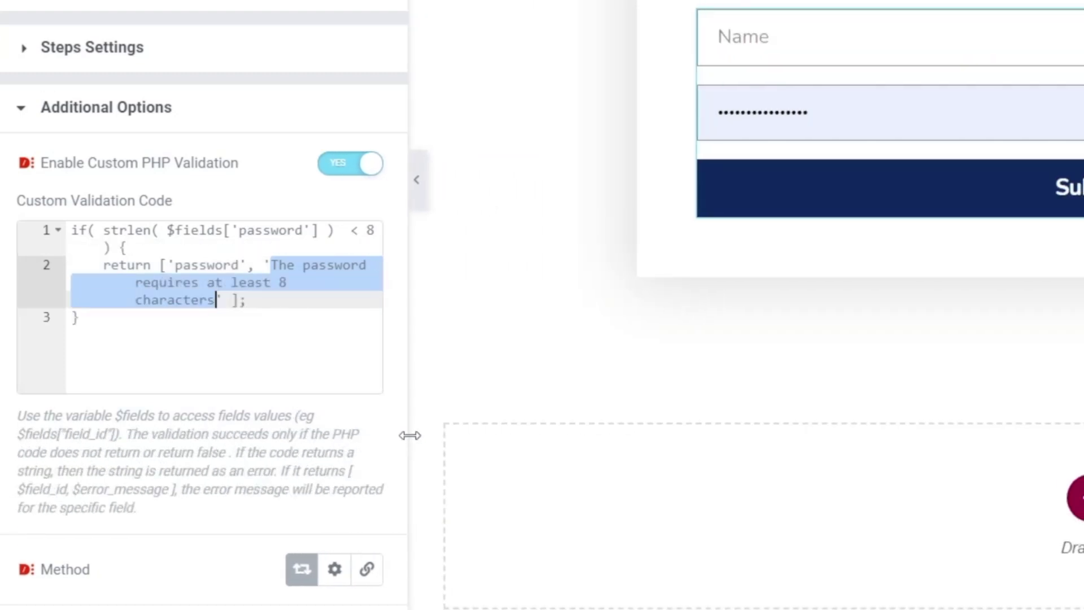
{"action": "left_click", "coordinate": [283, 306]}
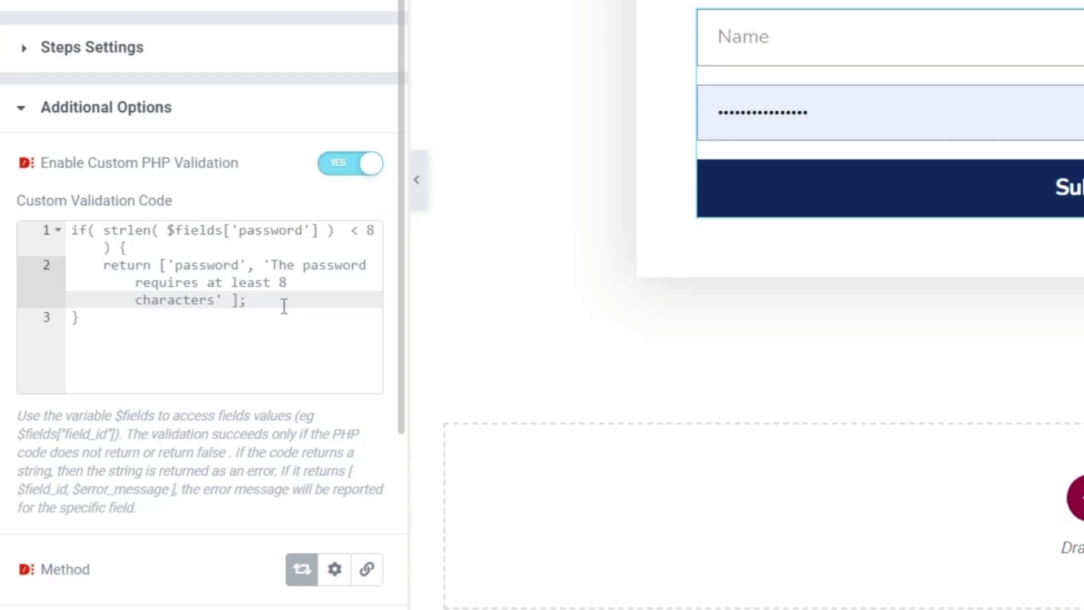
{"action": "scroll", "coordinate": [284, 305], "scroll_direction": "down", "scroll_amount": 3}
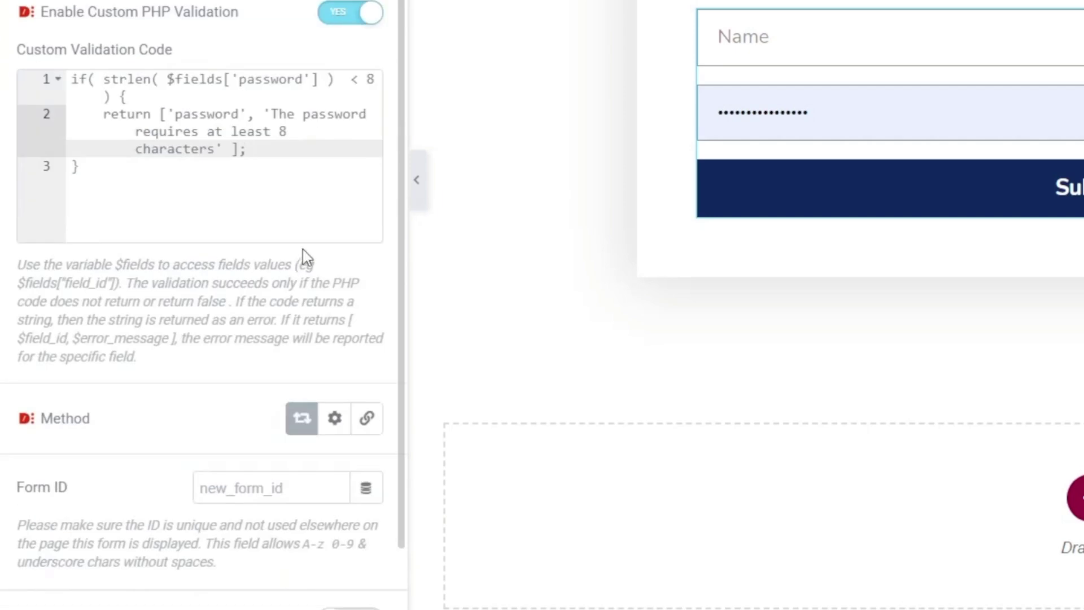
Change the minimum password length from 8 to 10 in the check and its message
{"action": "left_click", "coordinate": [366, 81]}
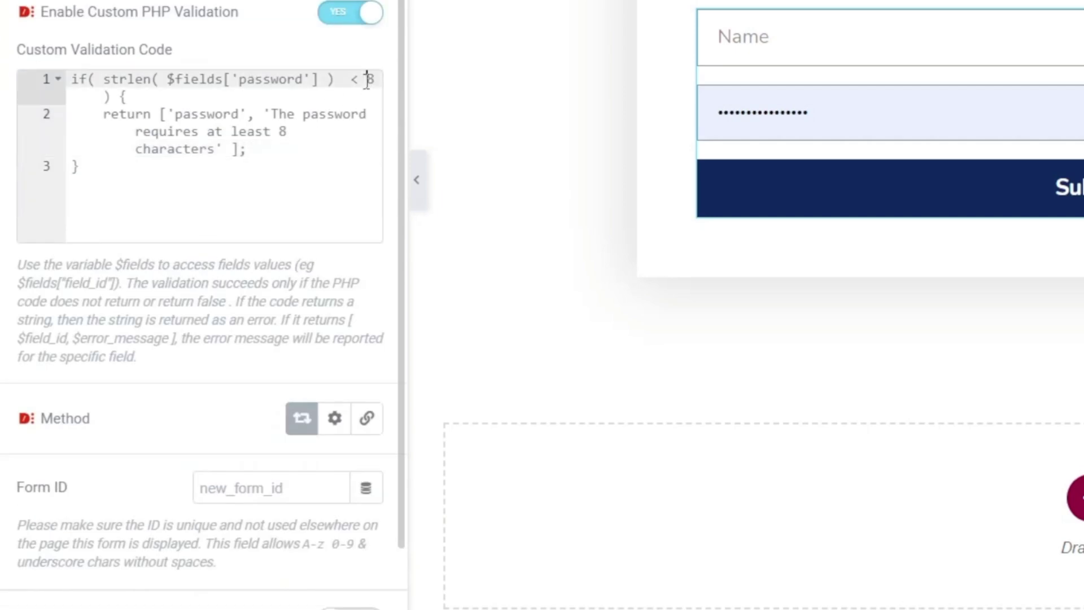
{"action": "key", "text": "Delete"}
{"action": "type", "text": "10"}
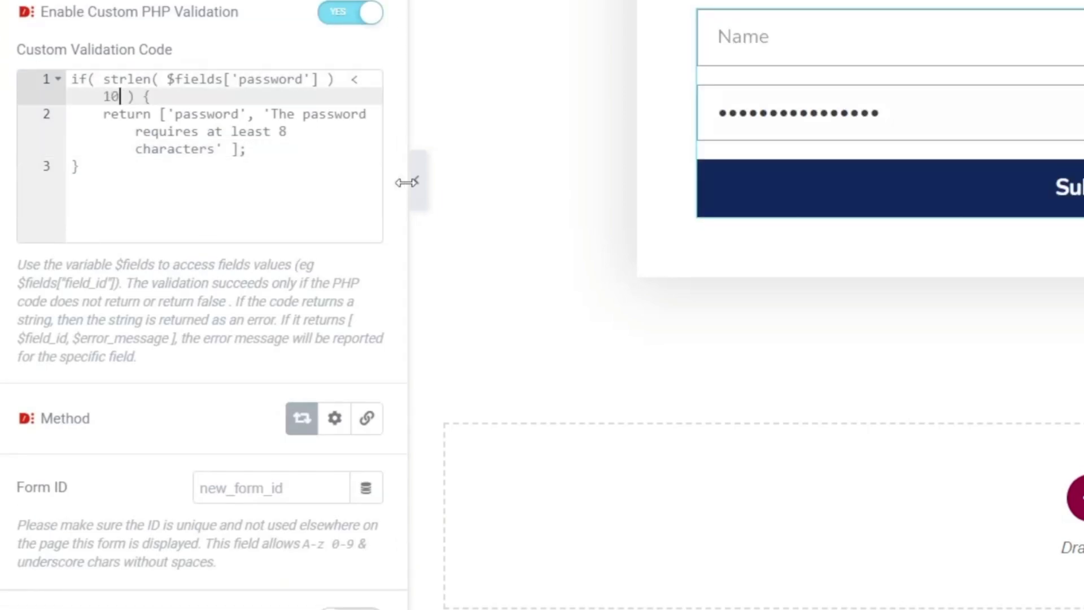
{"action": "left_click", "coordinate": [280, 135]}
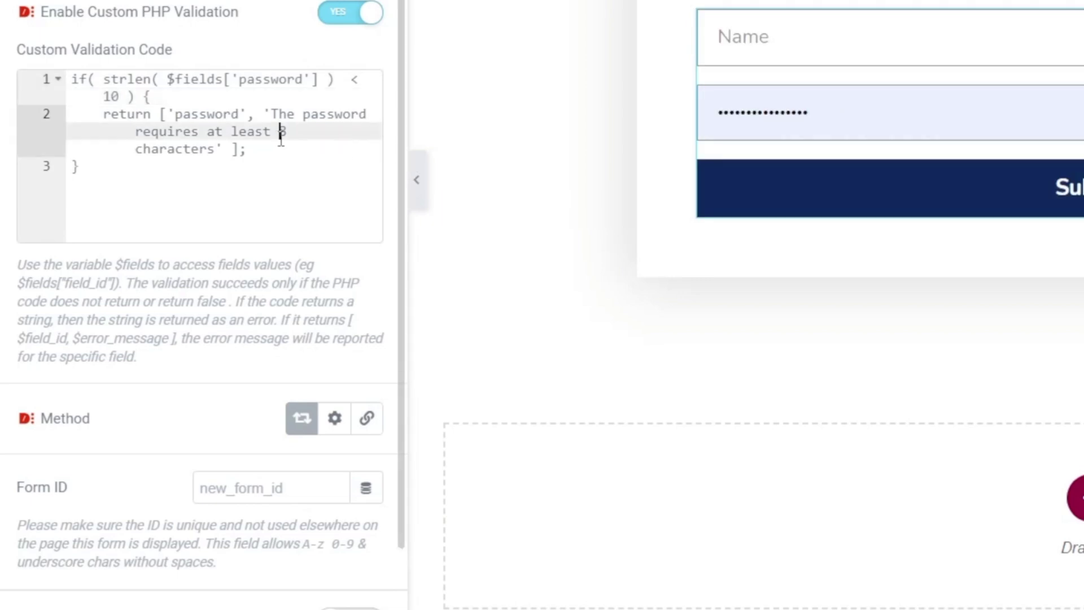
{"action": "key", "text": "Delete"}
{"action": "type", "text": "10"}
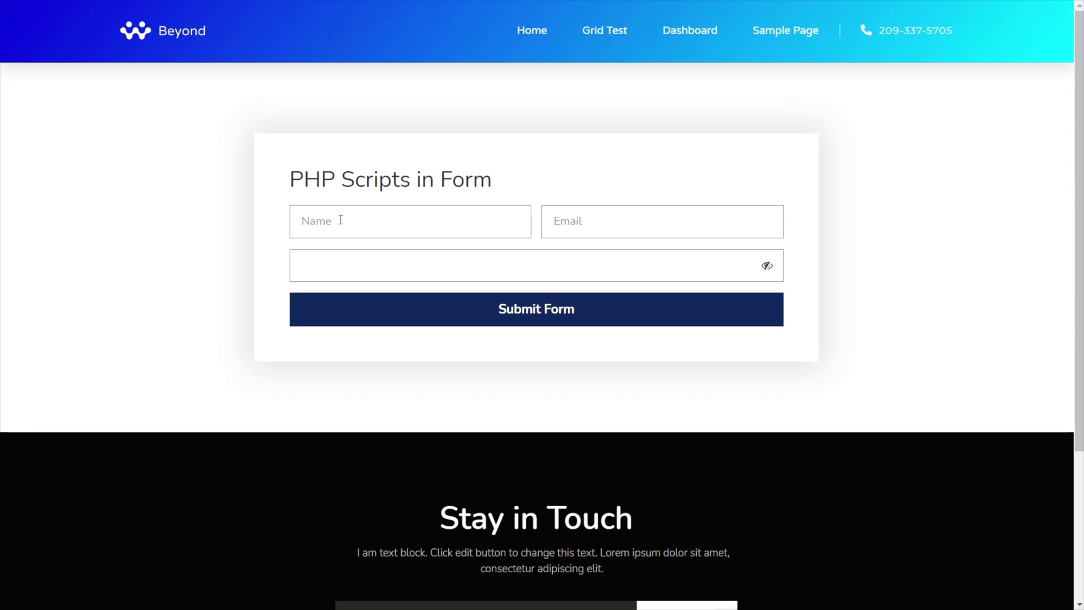
Submit the live form with a name, an email address and a 7-character password
{"action": "left_click", "coordinate": [340, 220]}
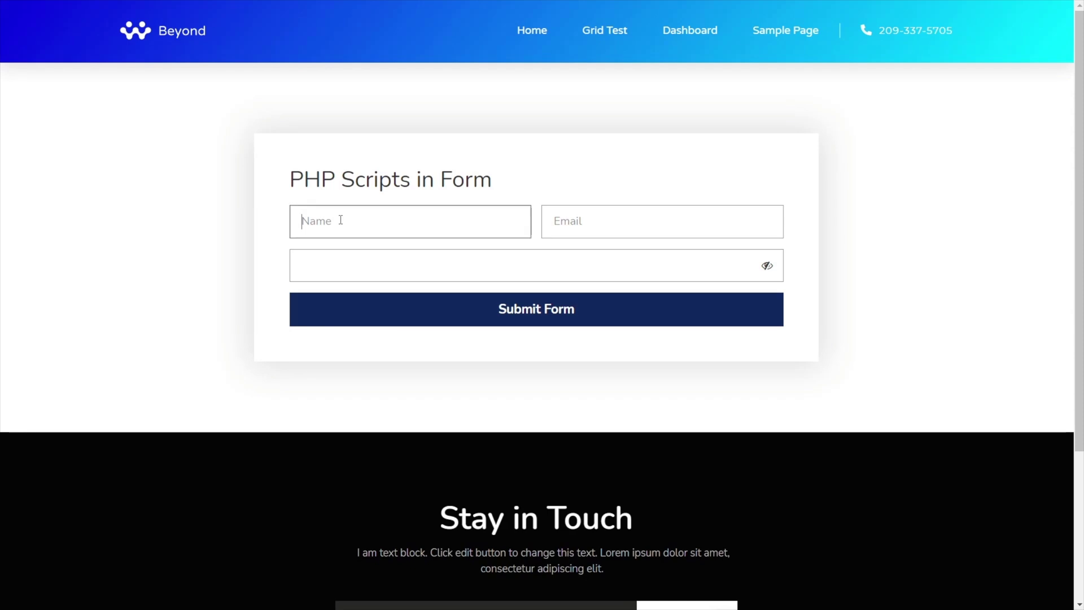
{"action": "type", "text": "Paul"}
{"action": "left_click", "coordinate": [552, 216]}
{"action": "type", "text": "no@email.com"}
{"action": "left_click", "coordinate": [448, 259]}
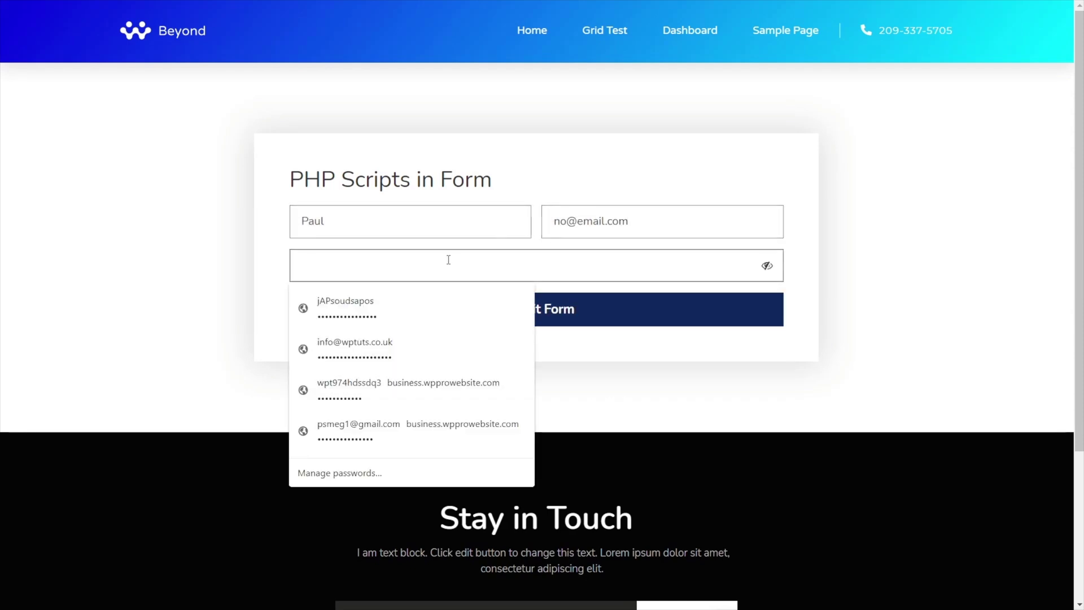
{"action": "type", "text": "1234567"}
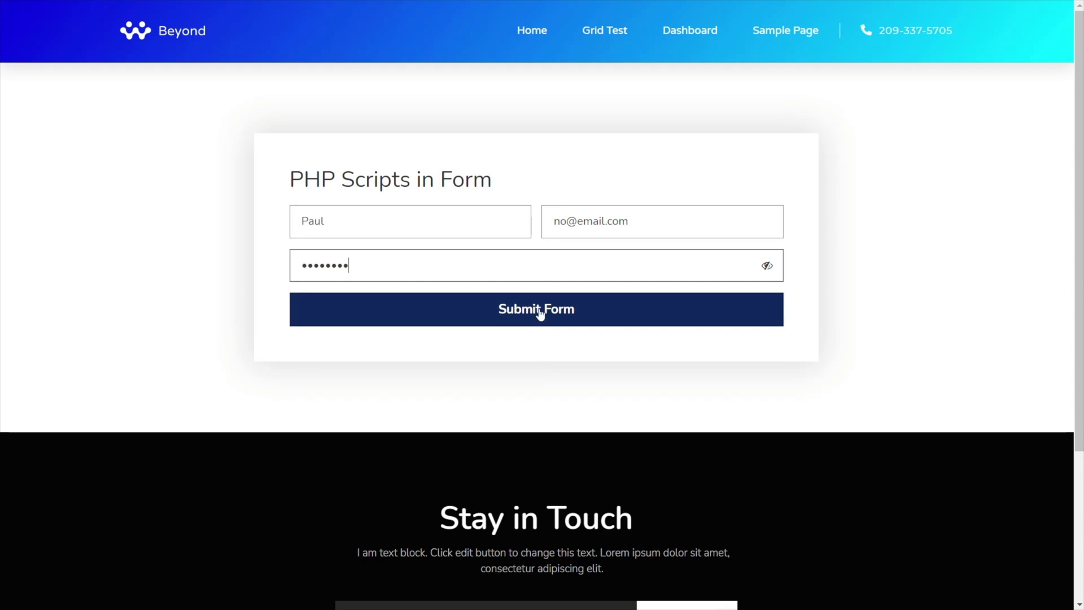
{"action": "left_click", "coordinate": [540, 312]}
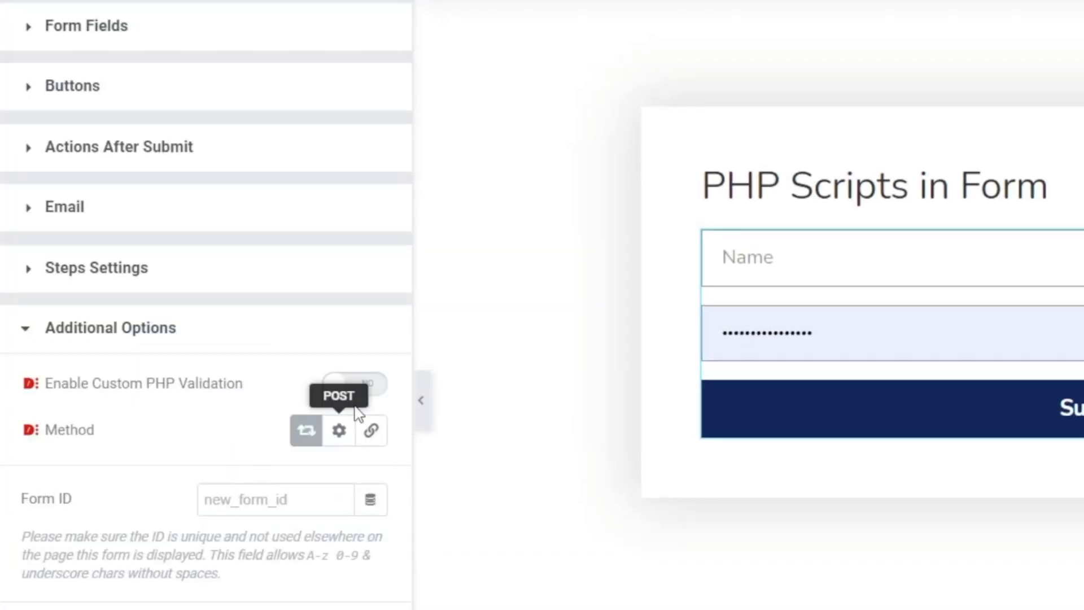
Leave custom PHP validation off and add a new Date-type field to the form
{"action": "left_click", "coordinate": [354, 383]}
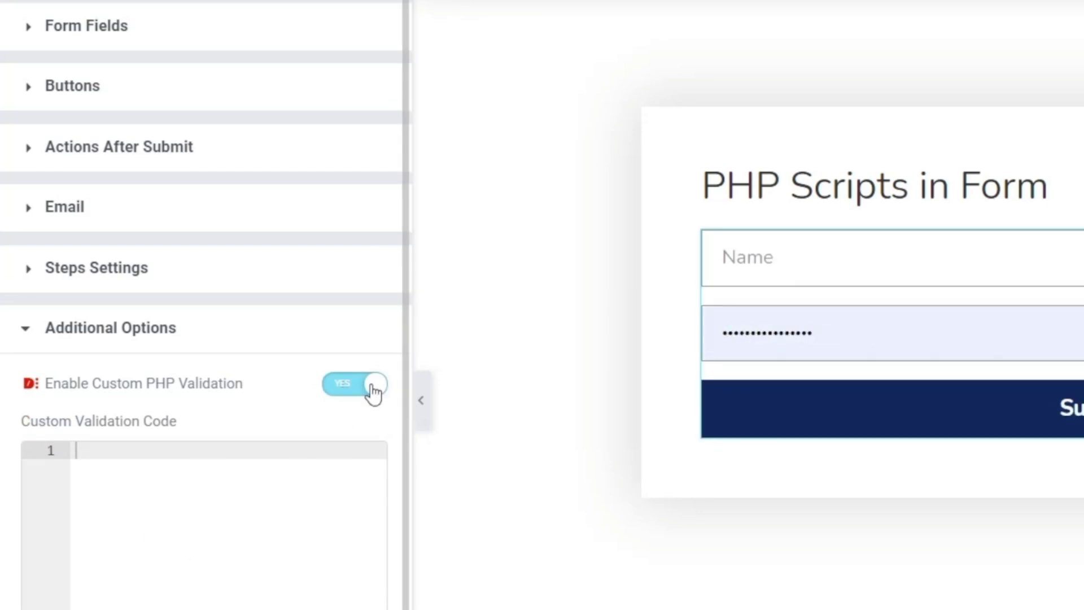
{"action": "left_click", "coordinate": [347, 386]}
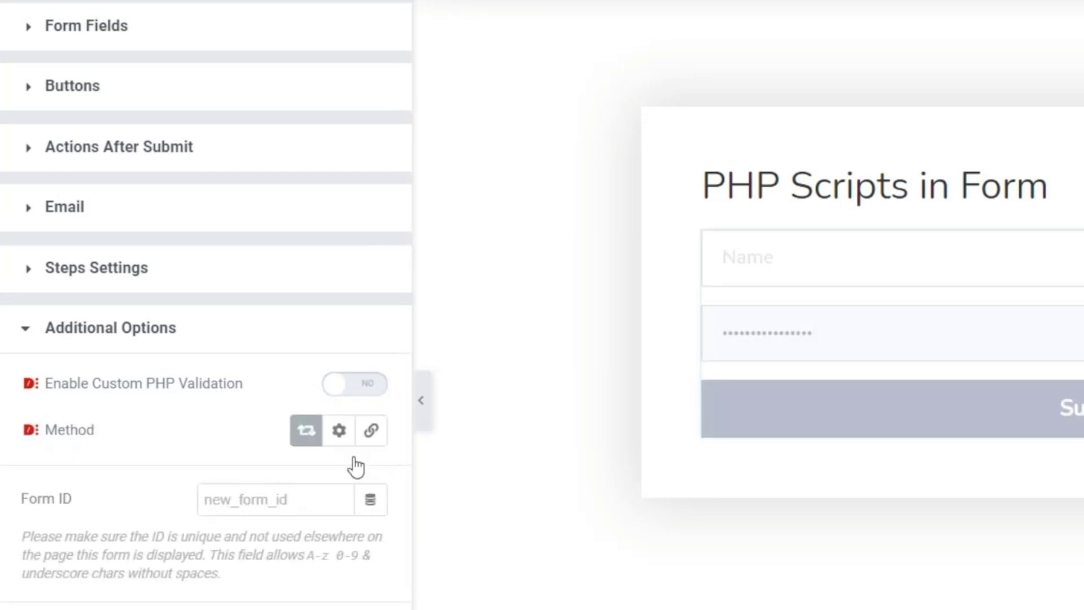
{"action": "left_click", "coordinate": [132, 34]}
{"action": "left_click", "coordinate": [232, 352]}
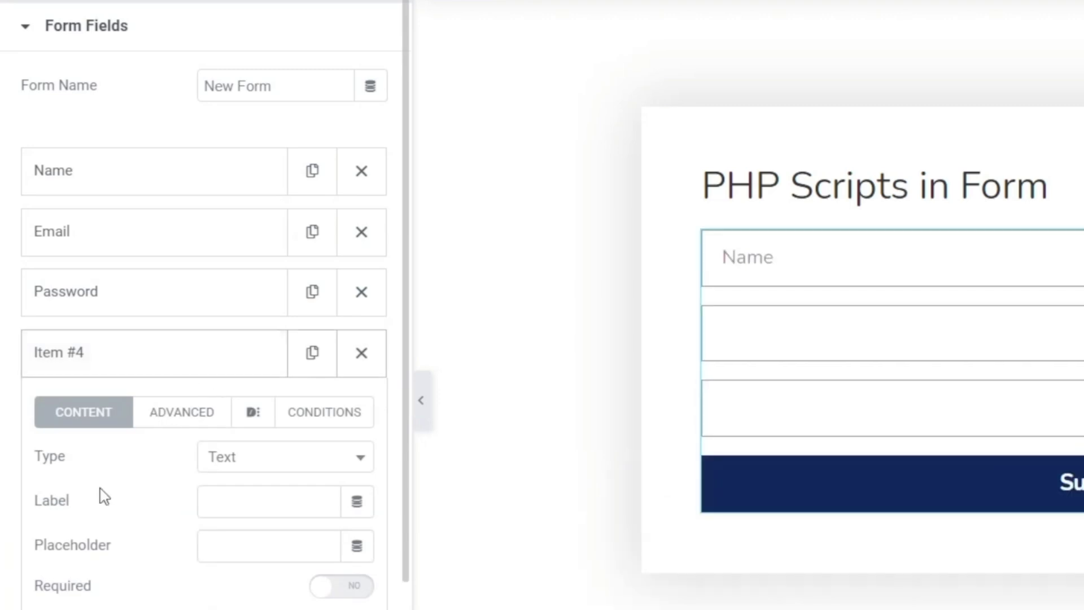
{"action": "left_click", "coordinate": [261, 459]}
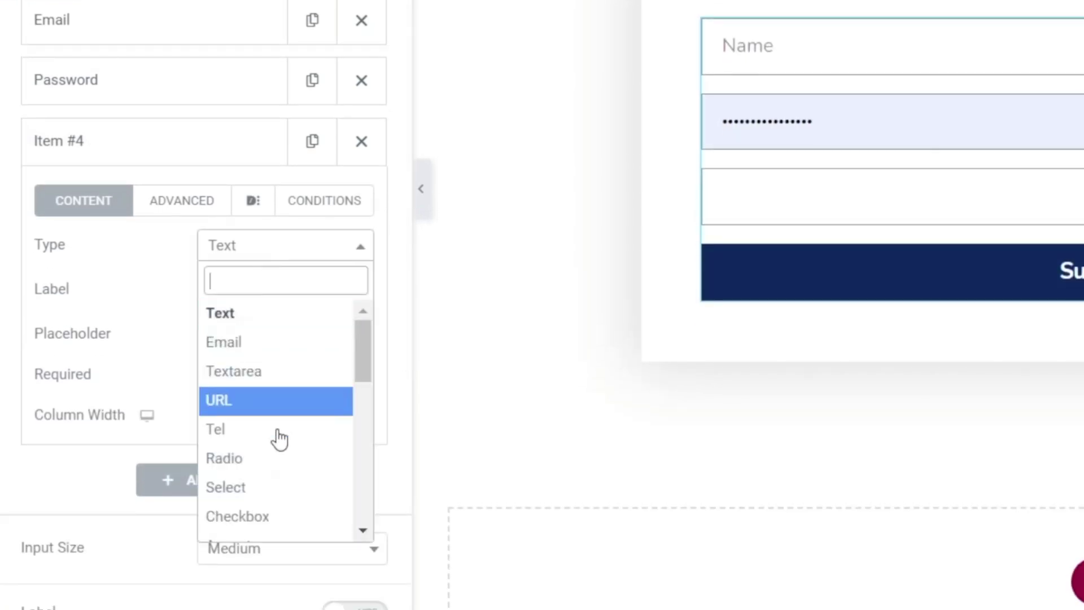
{"action": "scroll", "coordinate": [273, 454], "scroll_direction": "down", "scroll_amount": 2}
{"action": "left_click", "coordinate": [249, 481]}
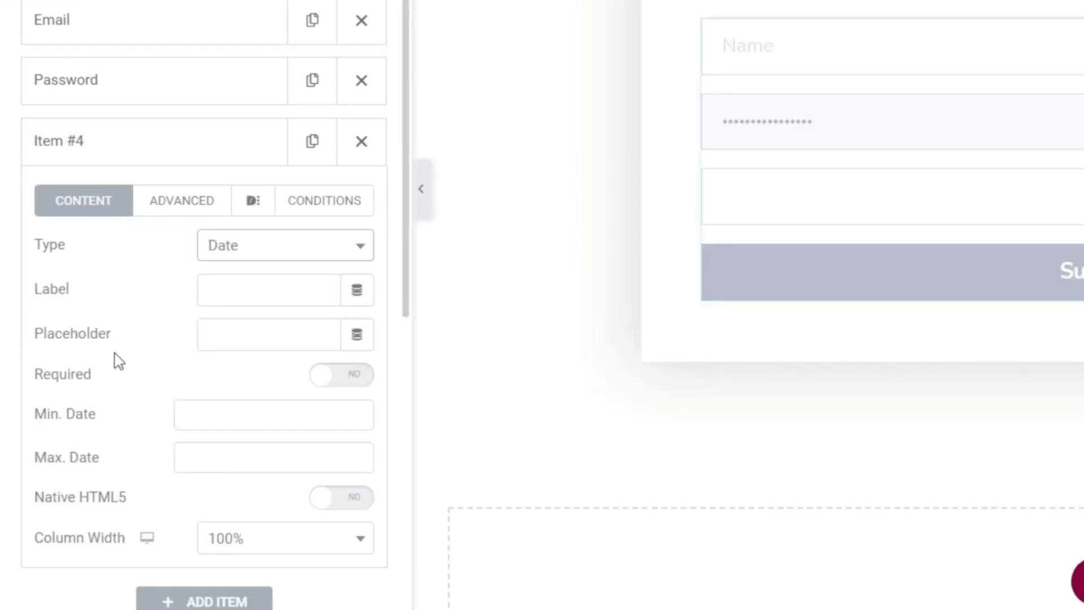
Give the Date field label and placeholder 'Date', the native HTML5 picker, and field ID 'date'
{"action": "left_click", "coordinate": [236, 291]}
{"action": "type", "text": "Date"}
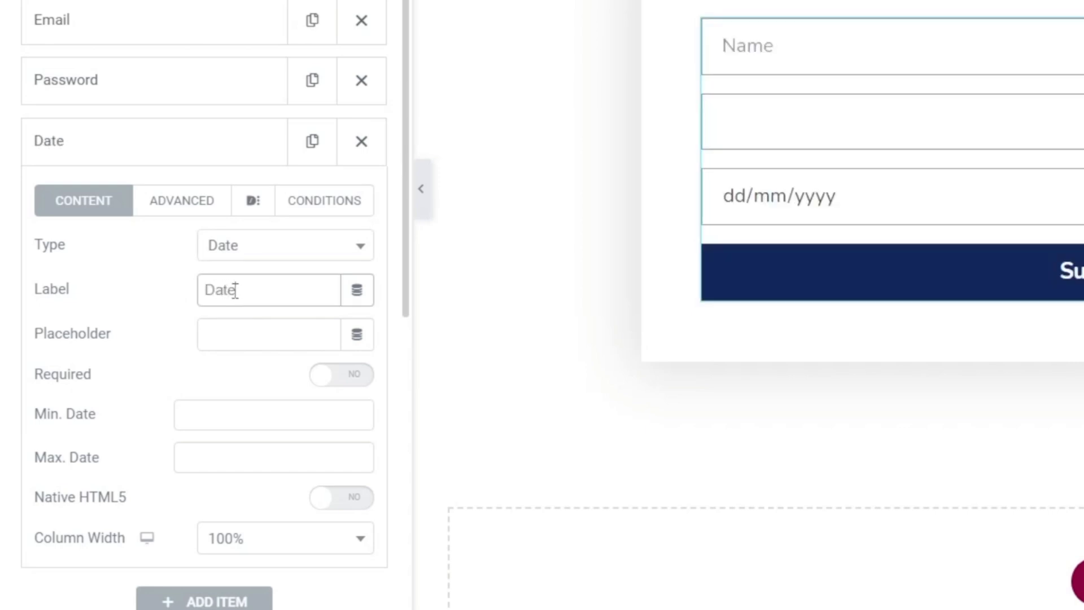
{"action": "left_click", "coordinate": [223, 340]}
{"action": "type", "text": "Date"}
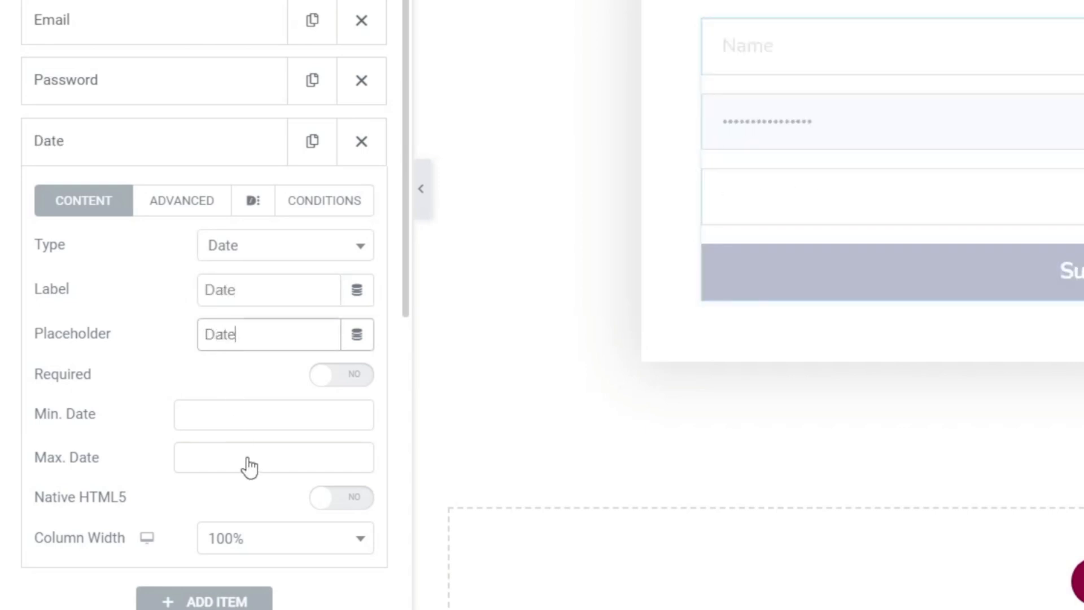
{"action": "left_click", "coordinate": [351, 499]}
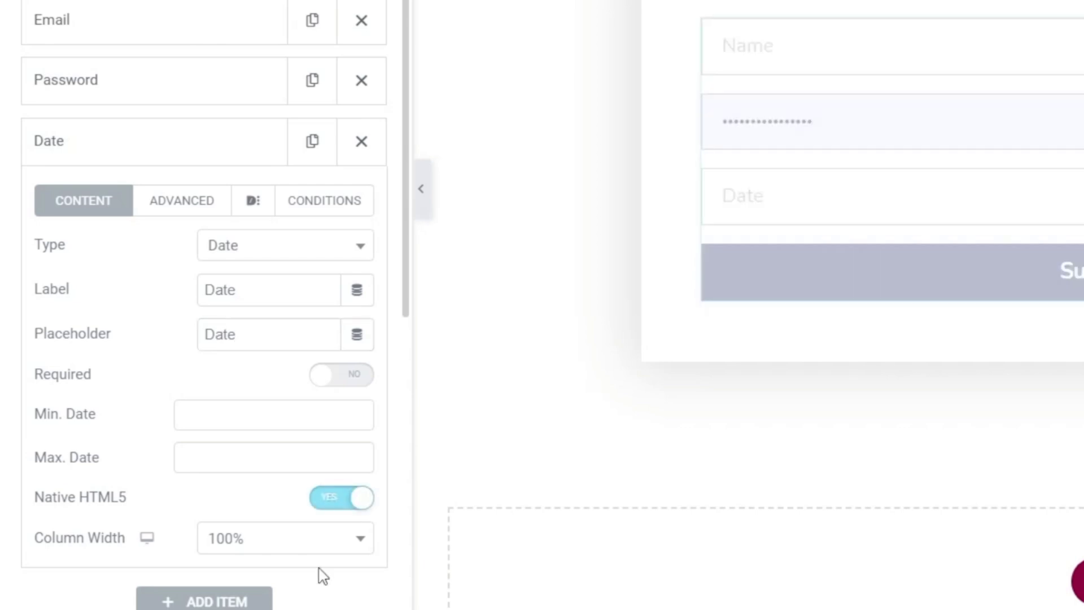
{"action": "left_click", "coordinate": [177, 204]}
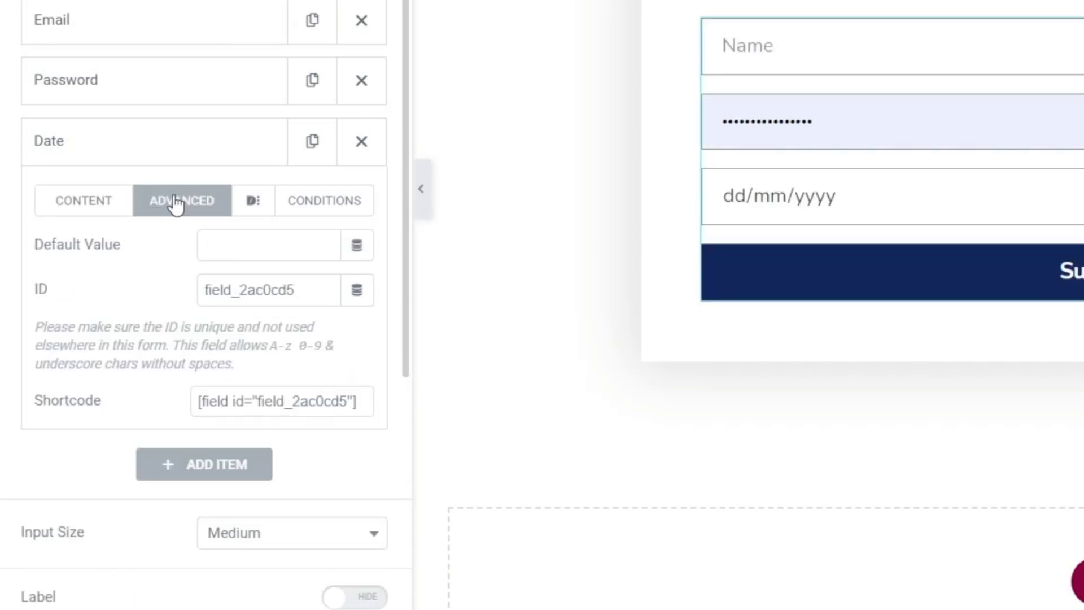
{"action": "left_click", "coordinate": [288, 289]}
{"action": "left_click_drag", "start_coordinate": [288, 290], "coordinate": [194, 294]}
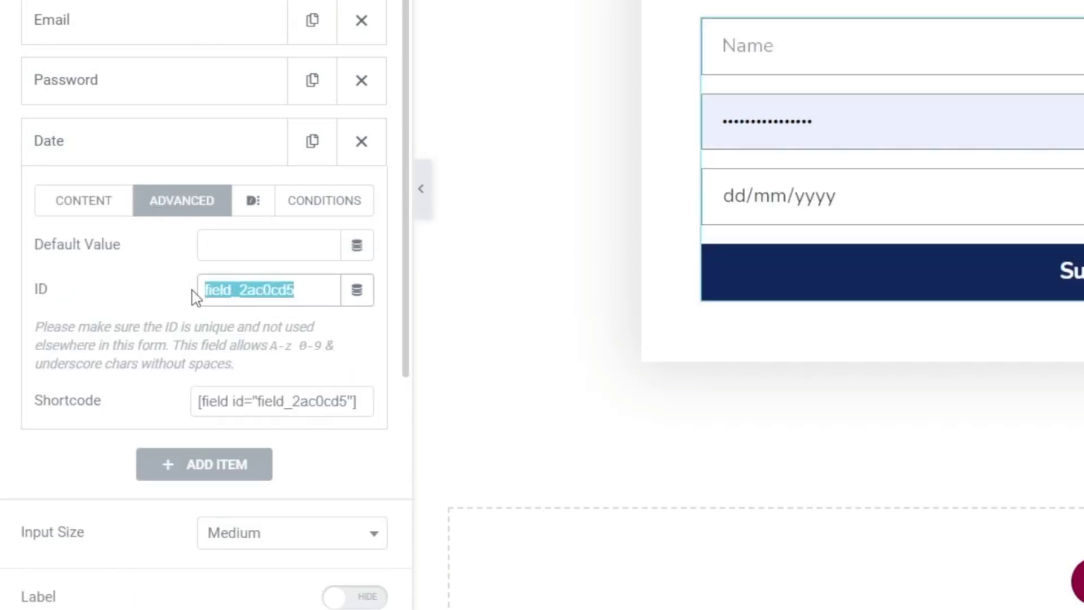
{"action": "type", "text": "date"}
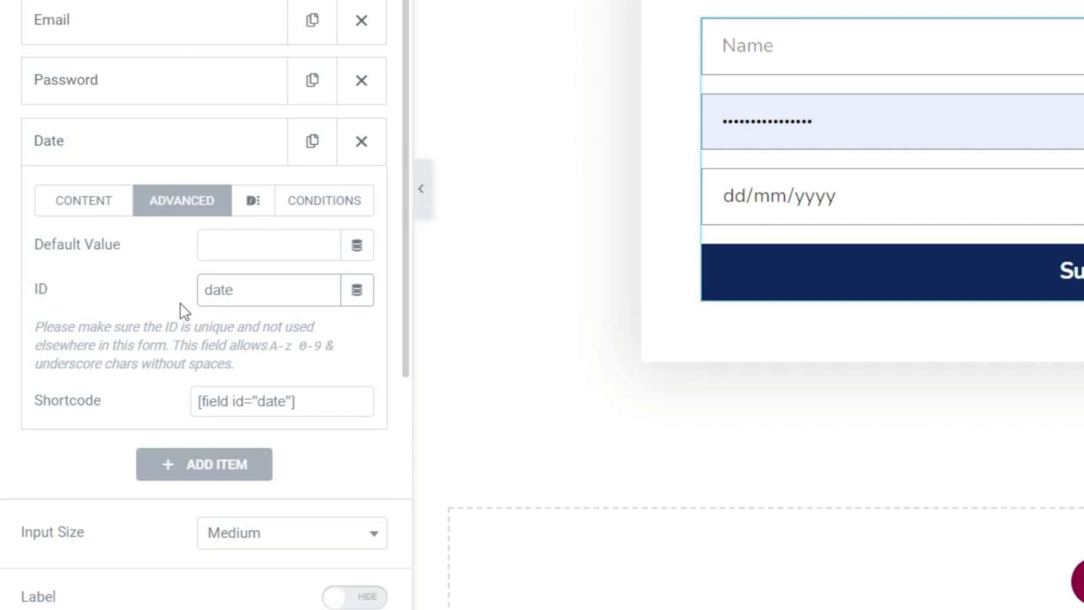
{"action": "left_click", "coordinate": [145, 150]}
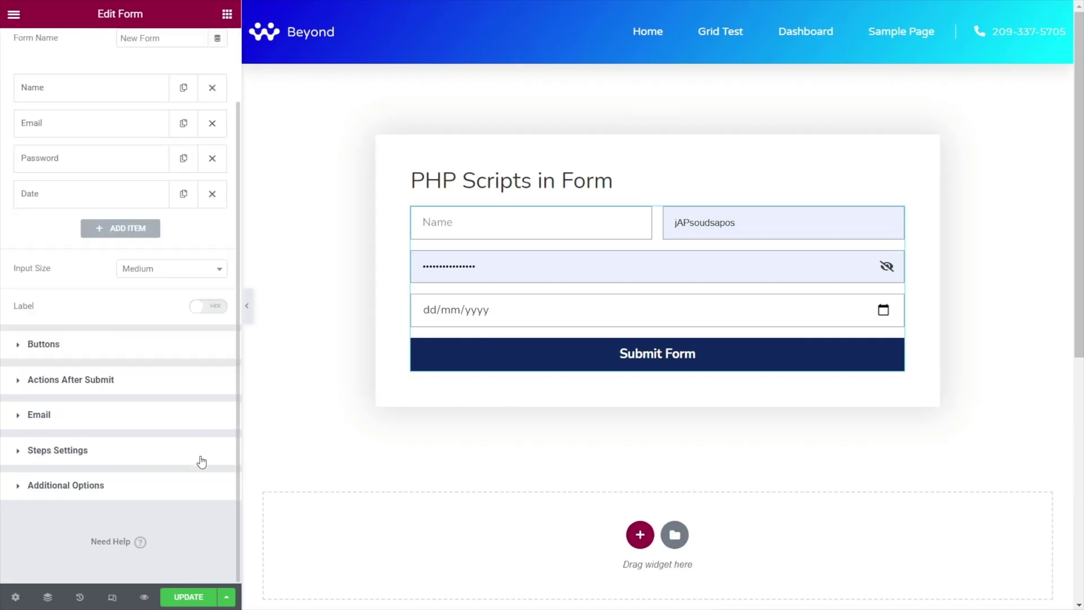
Enable Custom PHP Validation, paste the date-before-today check, and widen the panel to show it
{"action": "left_click", "coordinate": [78, 487]}
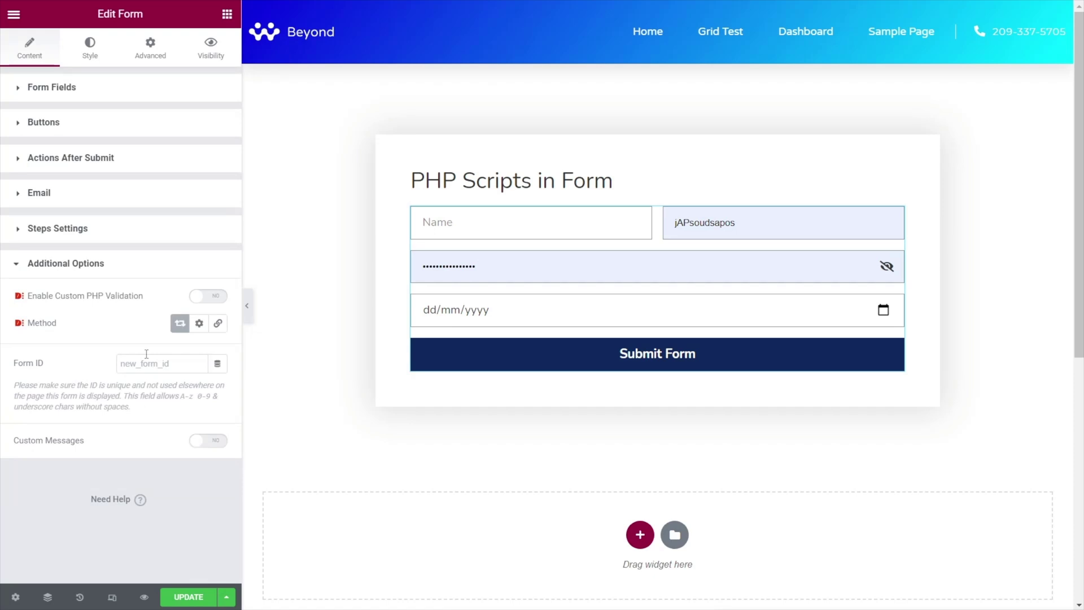
{"action": "left_click", "coordinate": [205, 297]}
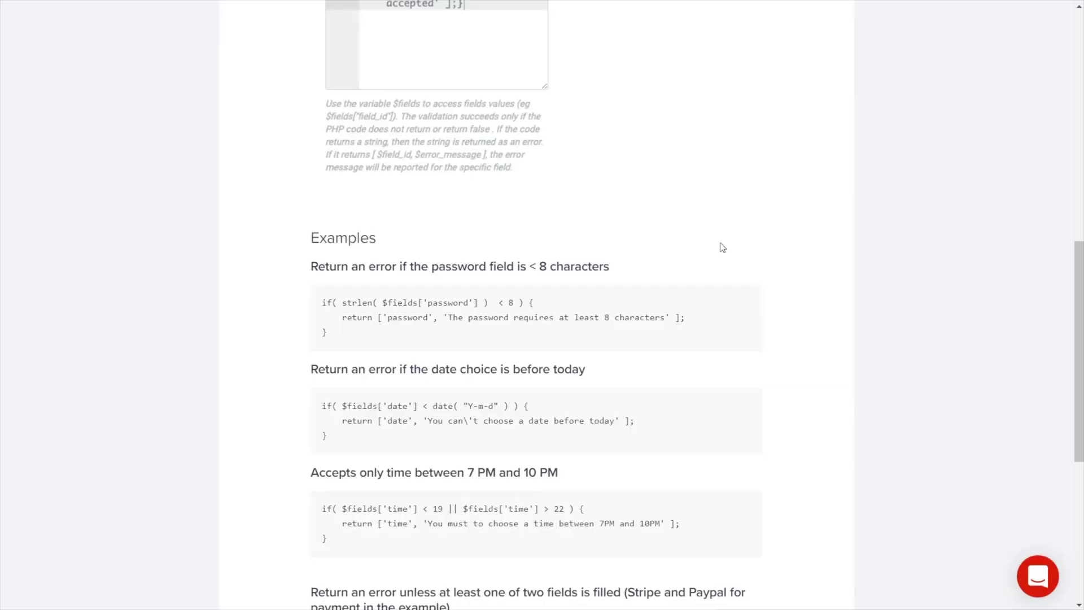
{"action": "scroll", "coordinate": [779, 348], "scroll_direction": "down", "scroll_amount": 2}
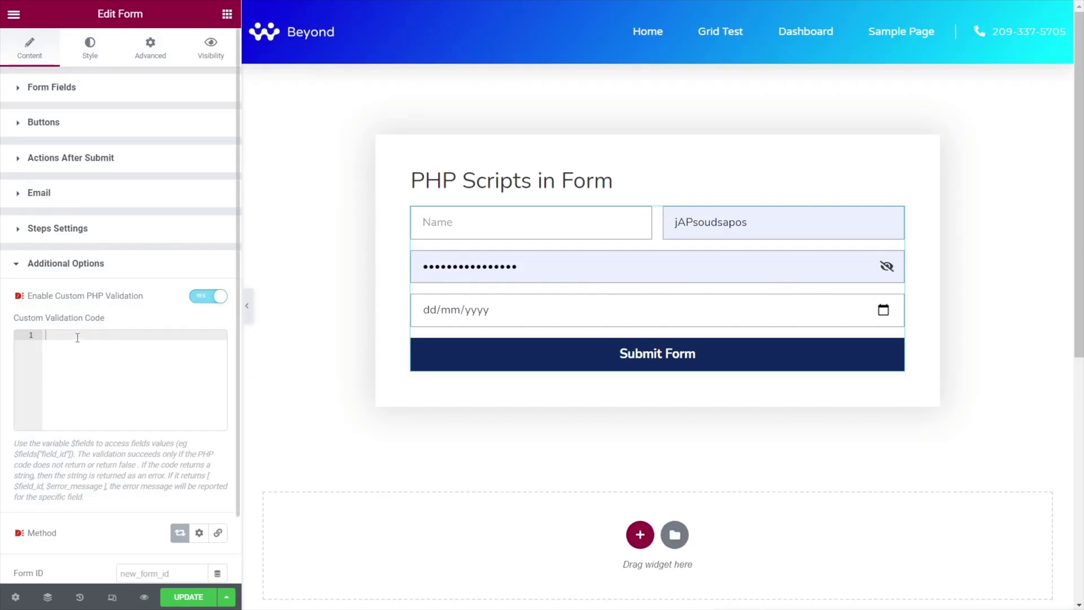
{"action": "right_click", "coordinate": [77, 337]}
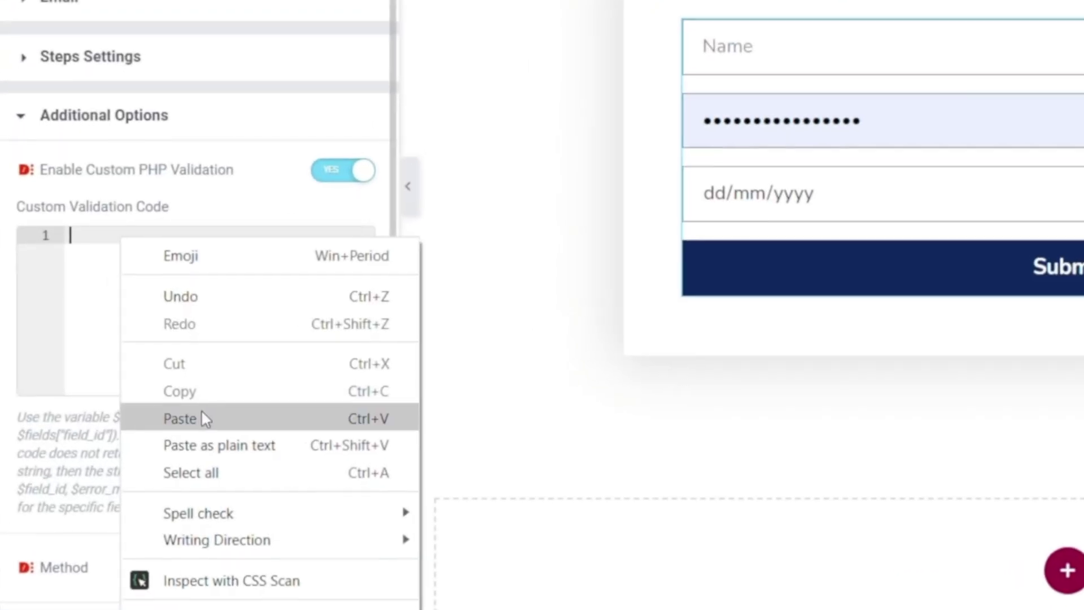
{"action": "left_click", "coordinate": [116, 443]}
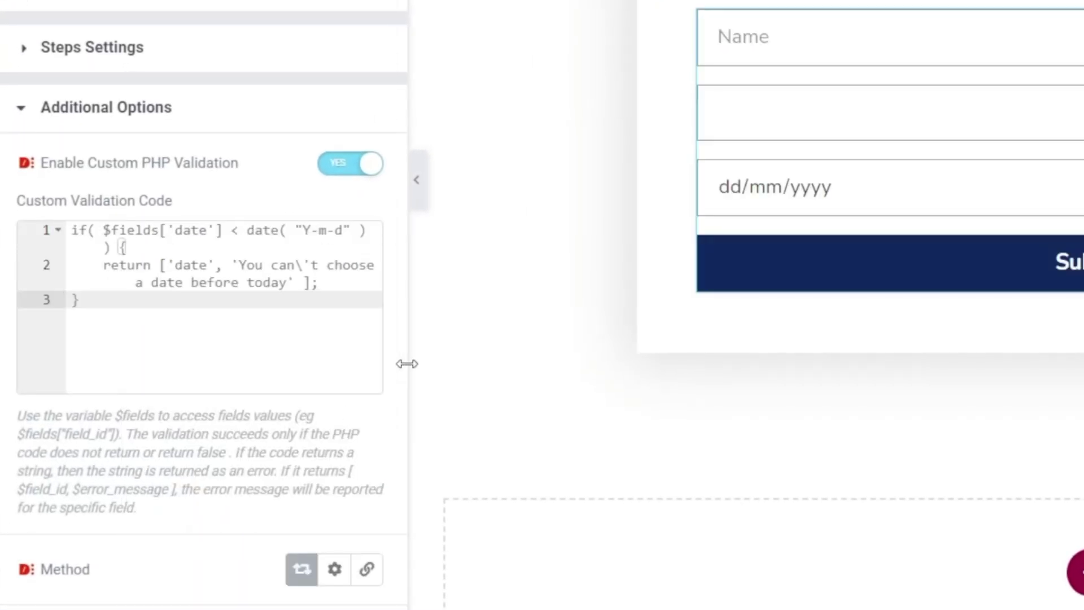
{"action": "left_click_drag", "start_coordinate": [407, 363], "coordinate": [740, 365]}
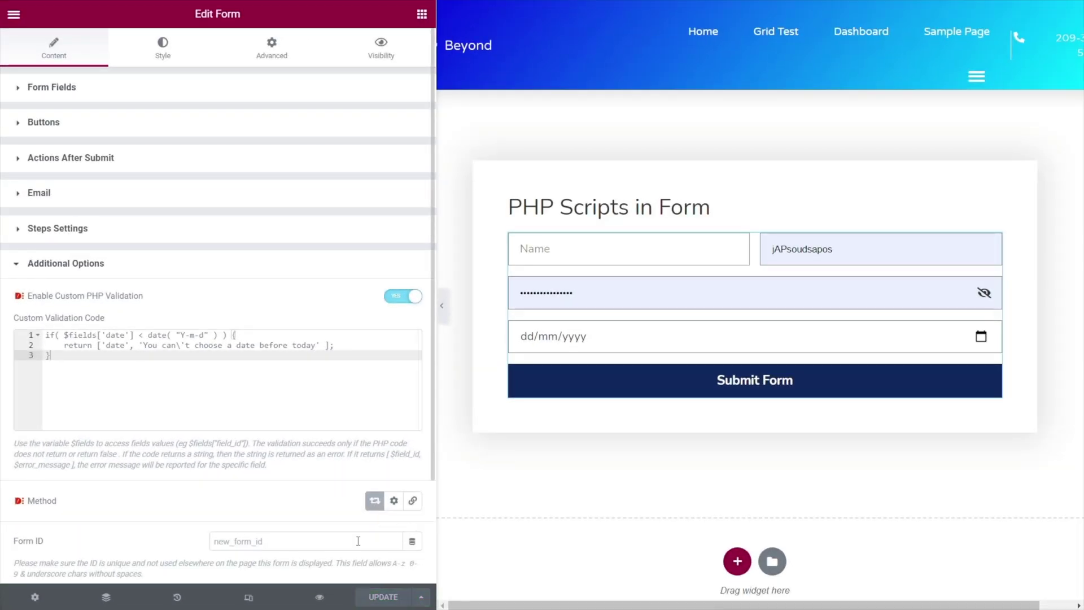
Preview the page and submit the form with a saved login, a 3-character password and date 21/04/2021
{"action": "left_click", "coordinate": [320, 597]}
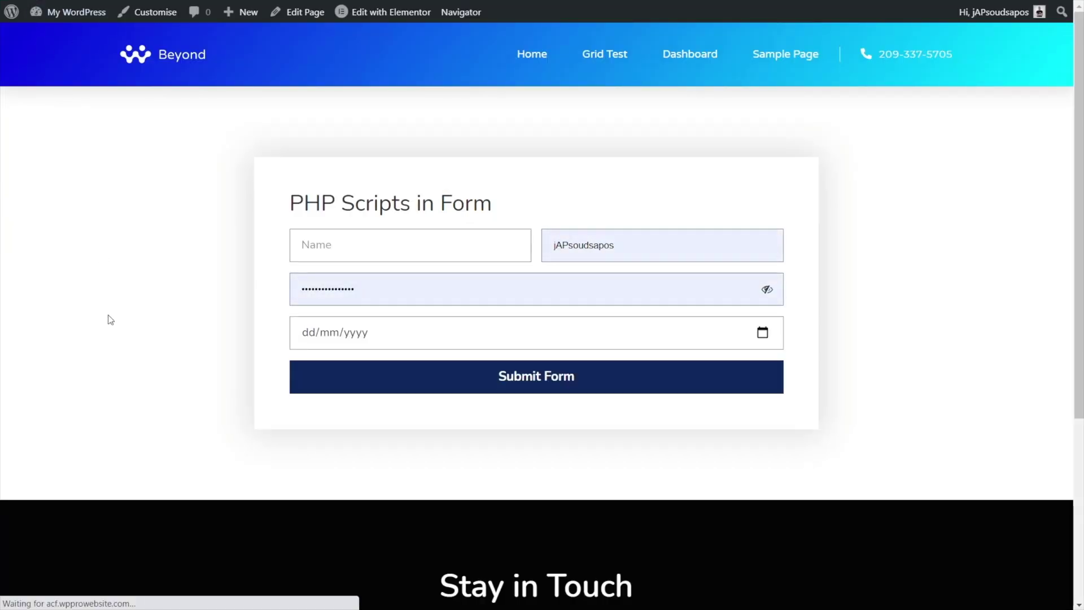
{"action": "left_click", "coordinate": [626, 246]}
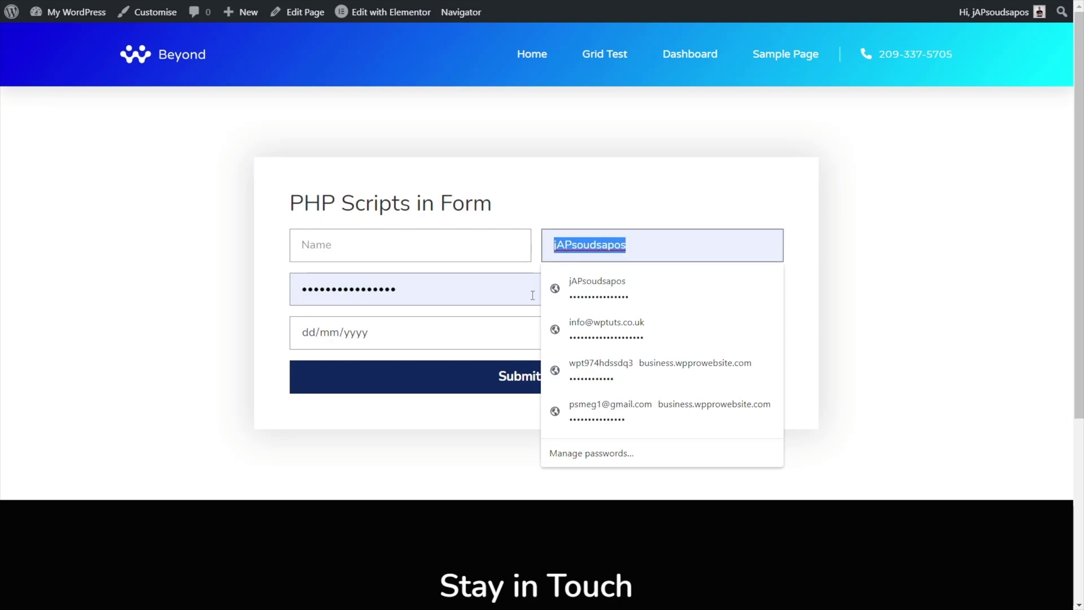
{"action": "left_click", "coordinate": [584, 335]}
{"action": "left_click", "coordinate": [308, 245]}
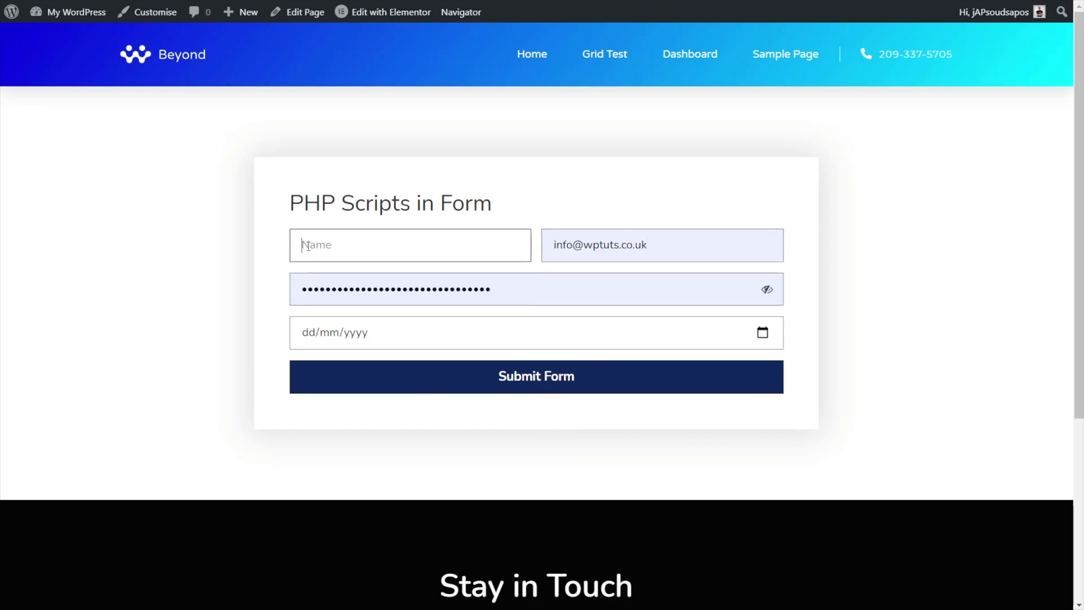
{"action": "type", "text": "Paul"}
{"action": "left_click_drag", "start_coordinate": [526, 285], "coordinate": [317, 301]}
{"action": "key", "text": "BackSpace"}
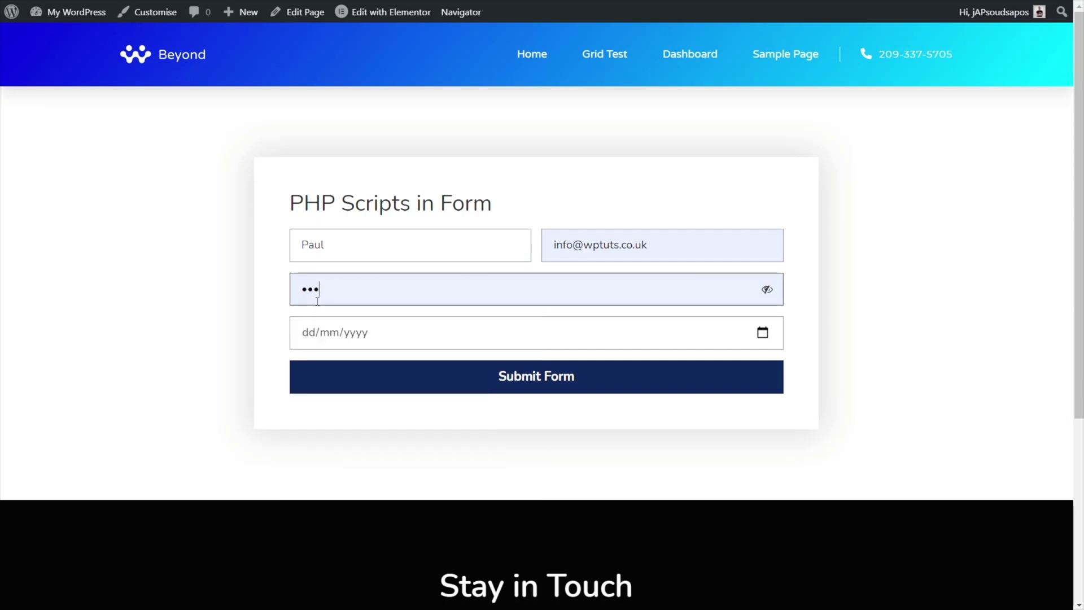
{"action": "left_click", "coordinate": [177, 338]}
{"action": "left_click", "coordinate": [761, 333]}
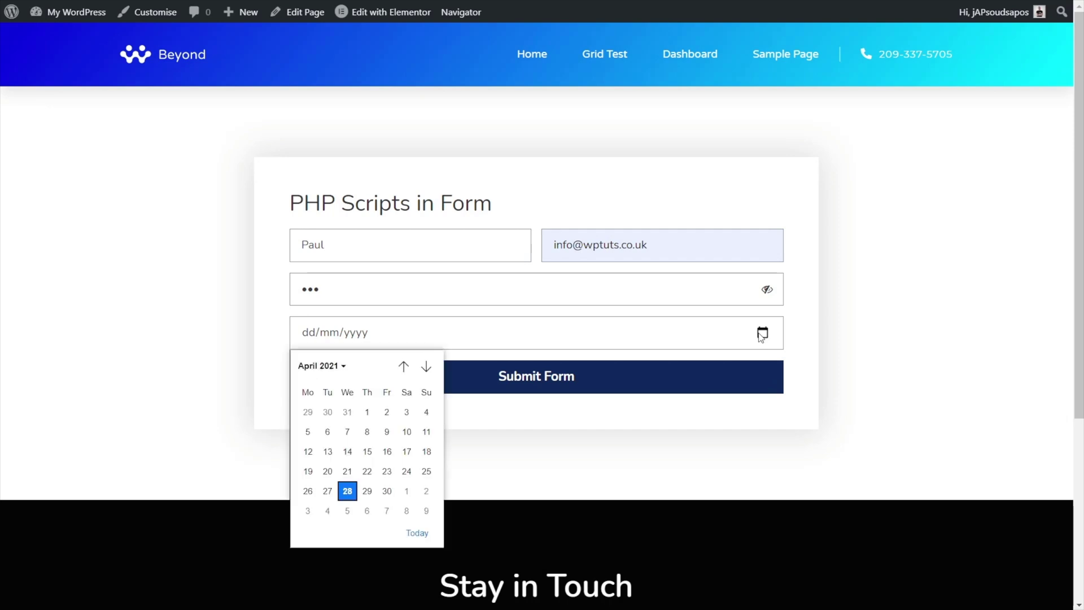
{"action": "left_click", "coordinate": [346, 474]}
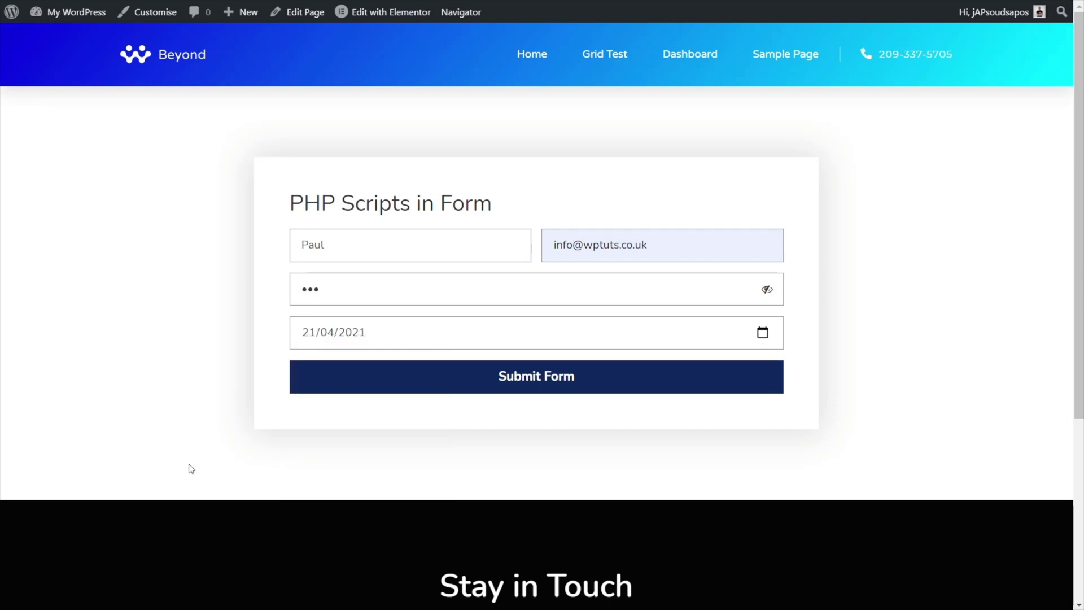
{"action": "left_click", "coordinate": [539, 386]}
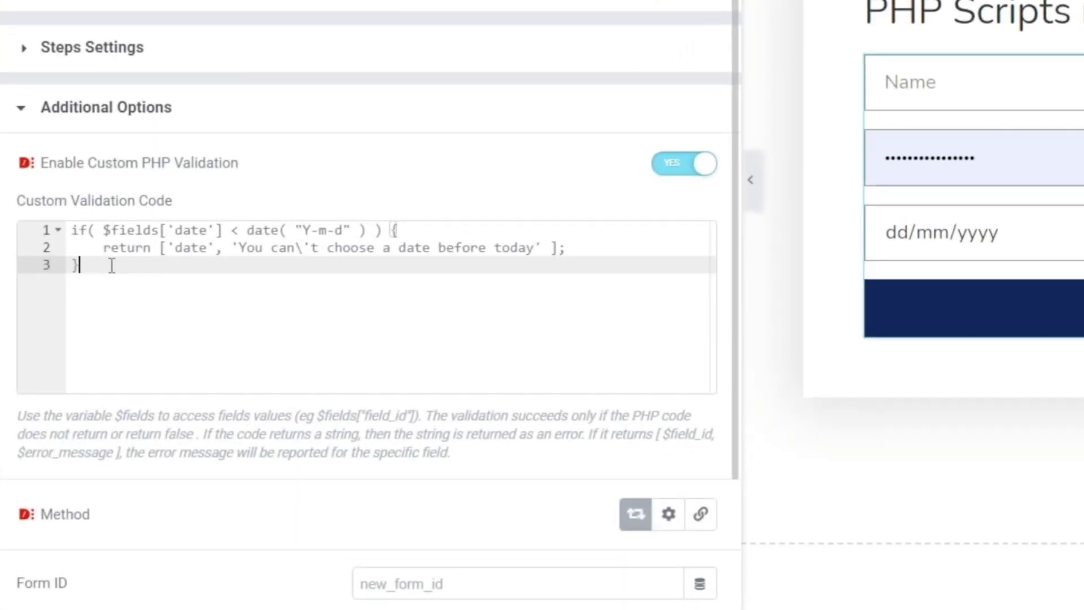
Add blank lines at the top of the validation code and copy the password strlen example from the docs
{"action": "key", "text": "ctrl+Home"}
{"action": "key", "text": "Return"}
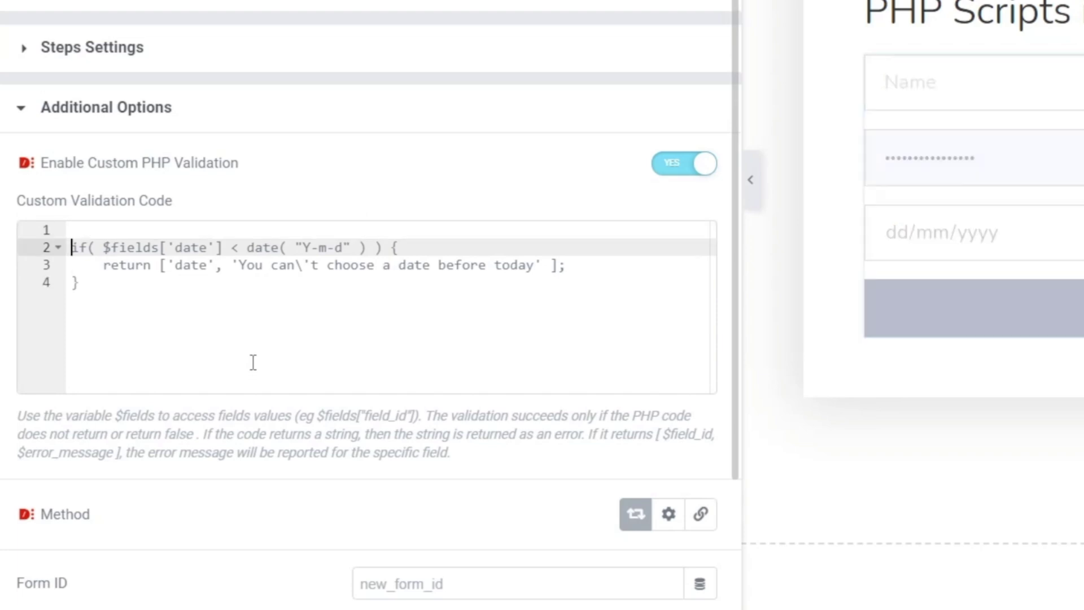
{"action": "key", "text": "Return"}
{"action": "key", "text": "ctrl+Home"}
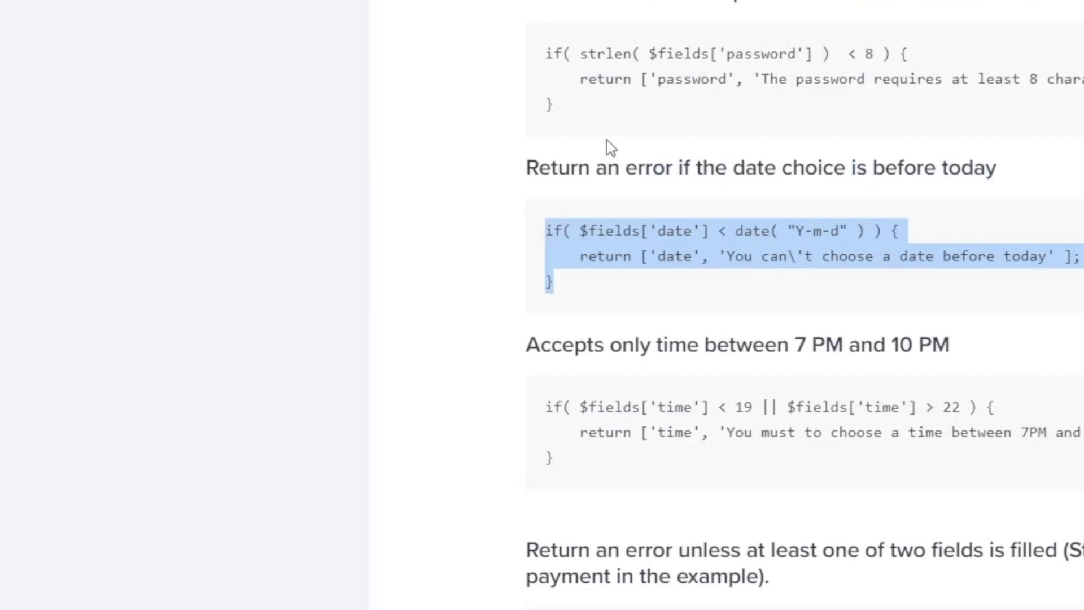
{"action": "left_click", "coordinate": [550, 72]}
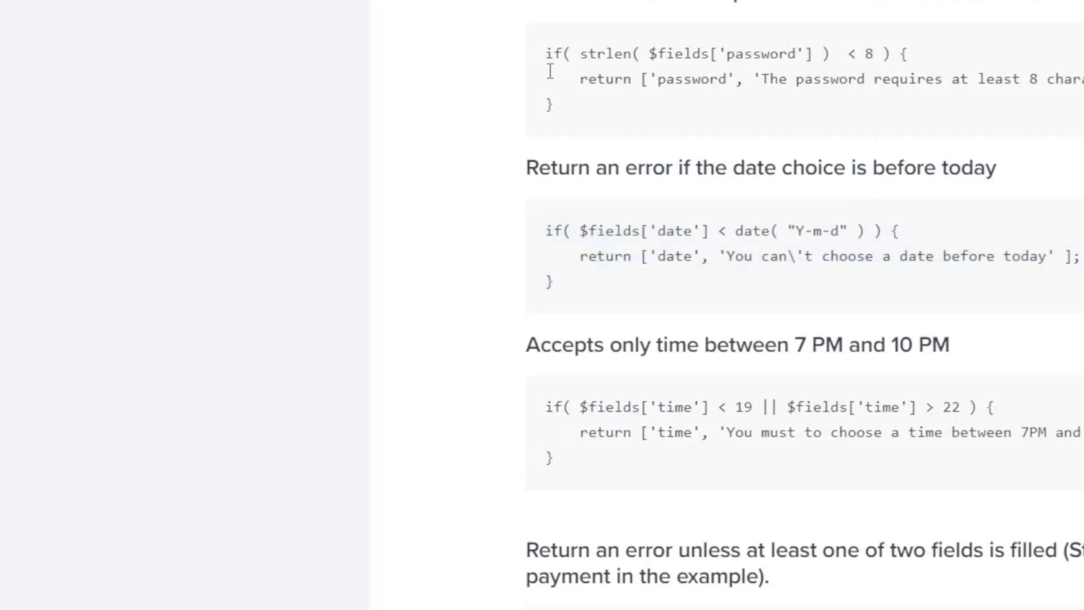
{"action": "triple_click", "coordinate": [550, 72]}
{"action": "right_click", "coordinate": [633, 75]}
{"action": "left_click", "coordinate": [680, 89]}
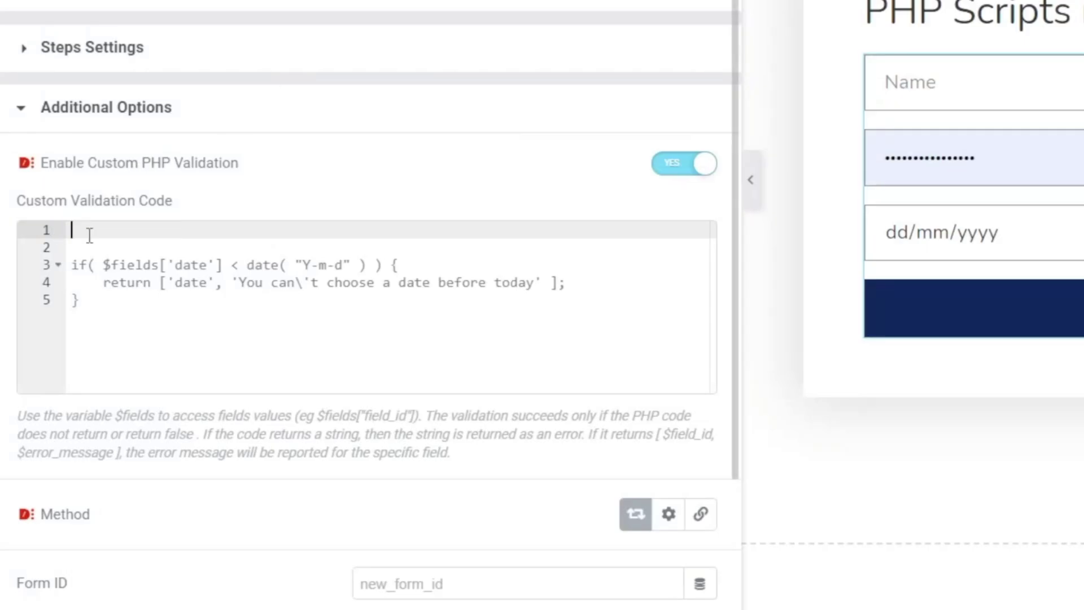
Paste the password-under-8-characters check above the date check and update the page
{"action": "right_click", "coordinate": [92, 239]}
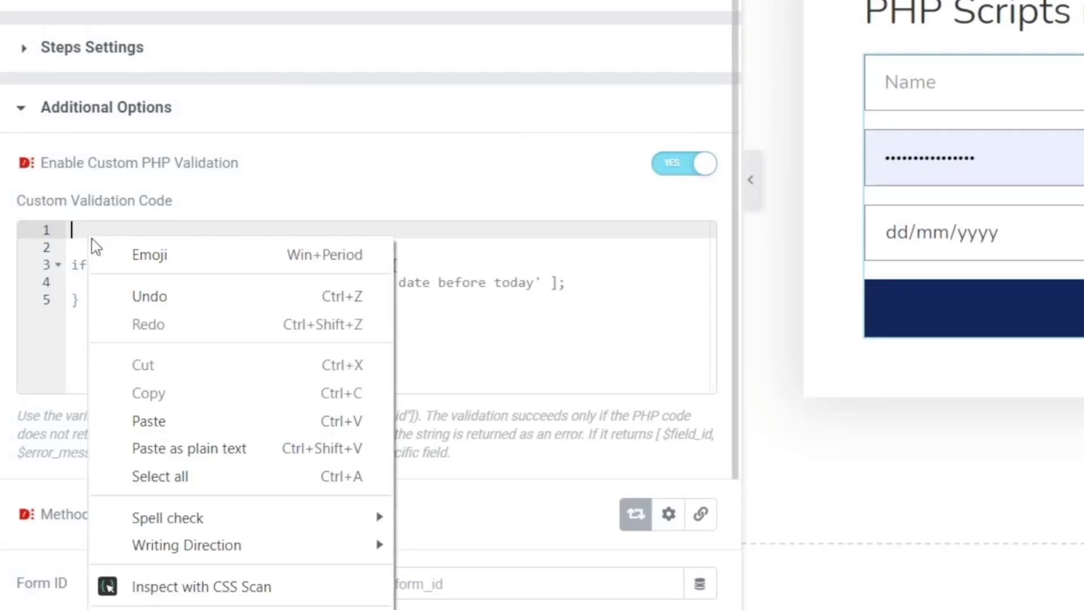
{"action": "left_click", "coordinate": [163, 420]}
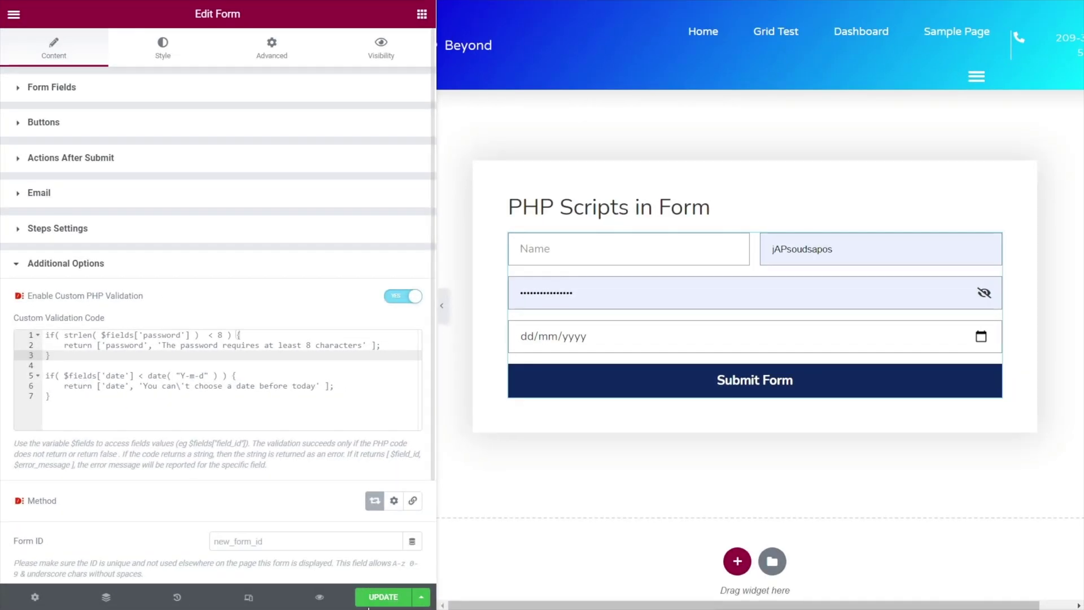
{"action": "left_click", "coordinate": [385, 600]}
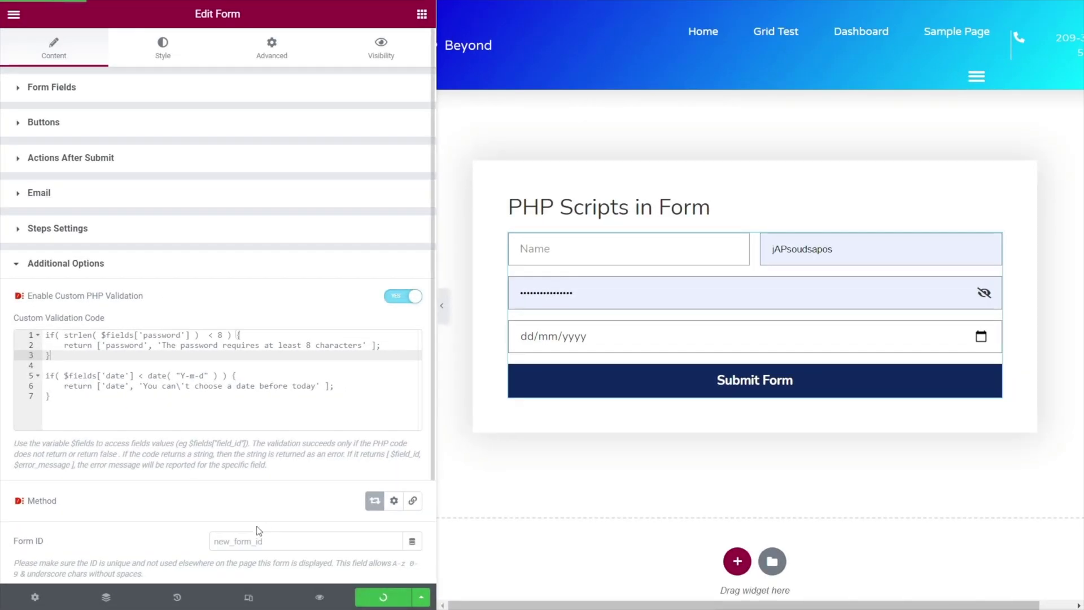
Preview the page and submit the form with the short saved password, a name and date 22/04/2021
{"action": "left_click", "coordinate": [320, 596]}
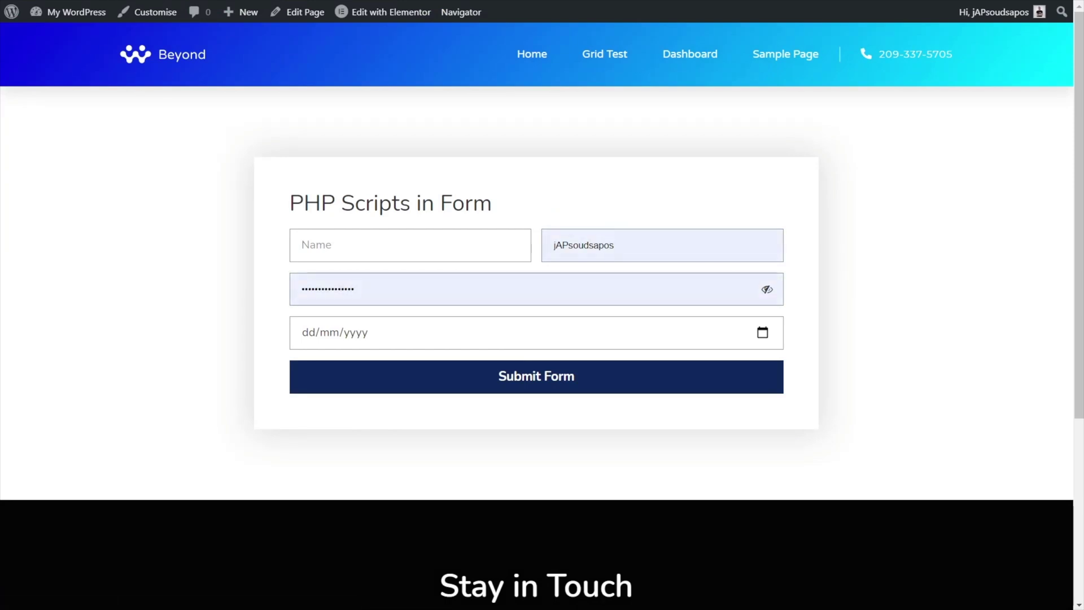
{"action": "left_click", "coordinate": [372, 291]}
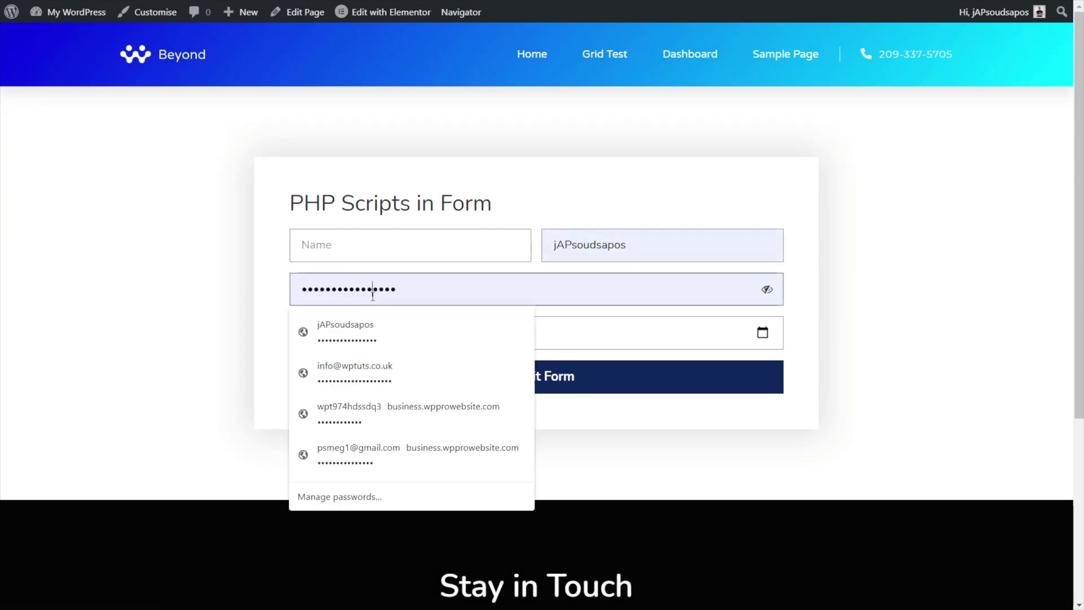
{"action": "key", "text": "Down"}
{"action": "key", "text": "Down"}
{"action": "key", "text": "Return"}
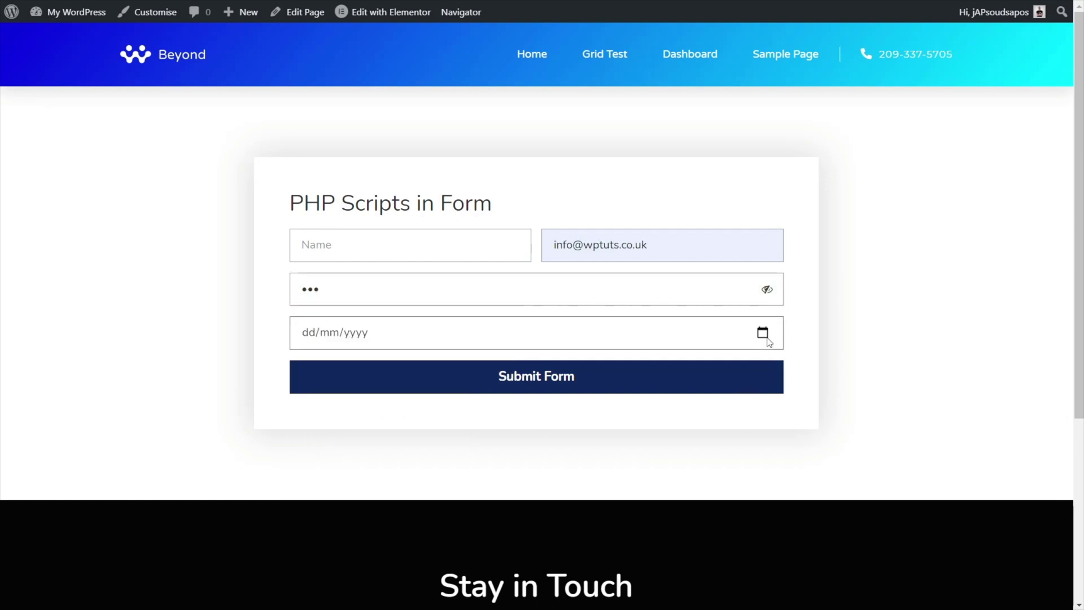
{"action": "left_click", "coordinate": [382, 242]}
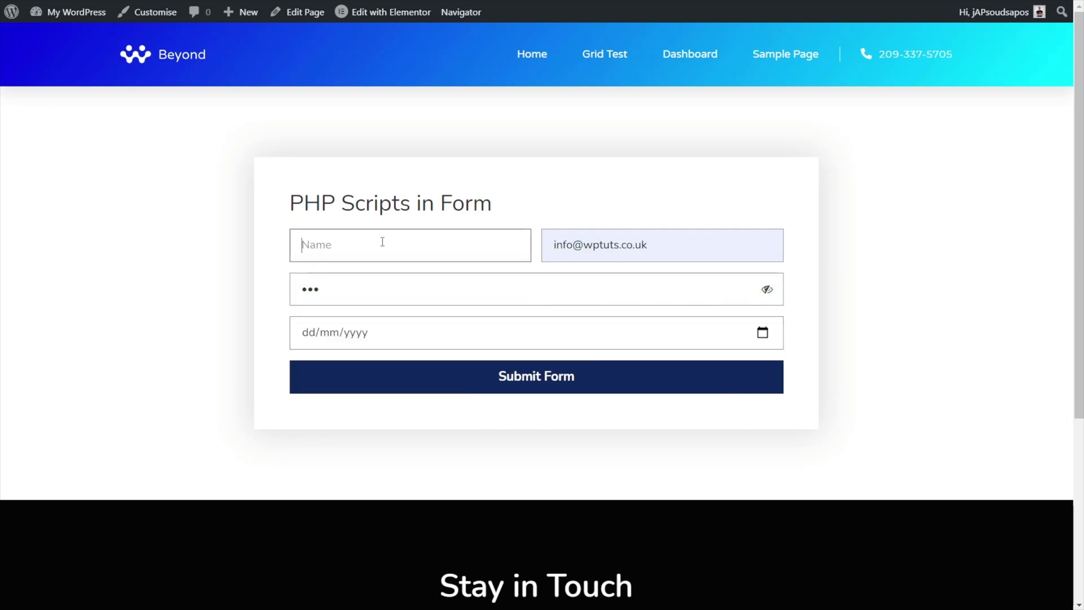
{"action": "type", "text": "Paul"}
{"action": "left_click", "coordinate": [762, 333]}
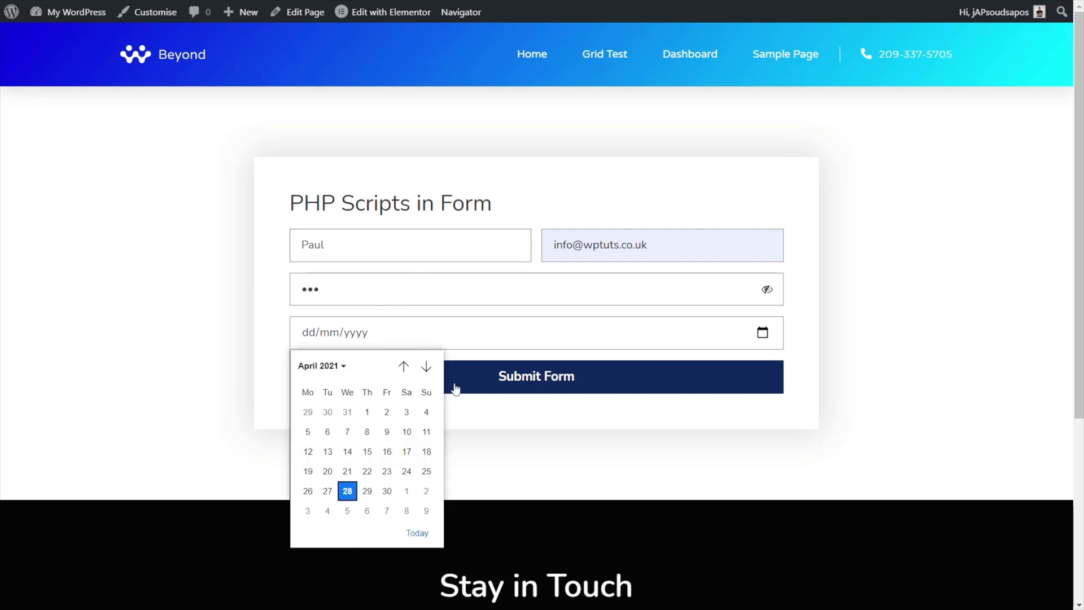
{"action": "left_click", "coordinate": [362, 479]}
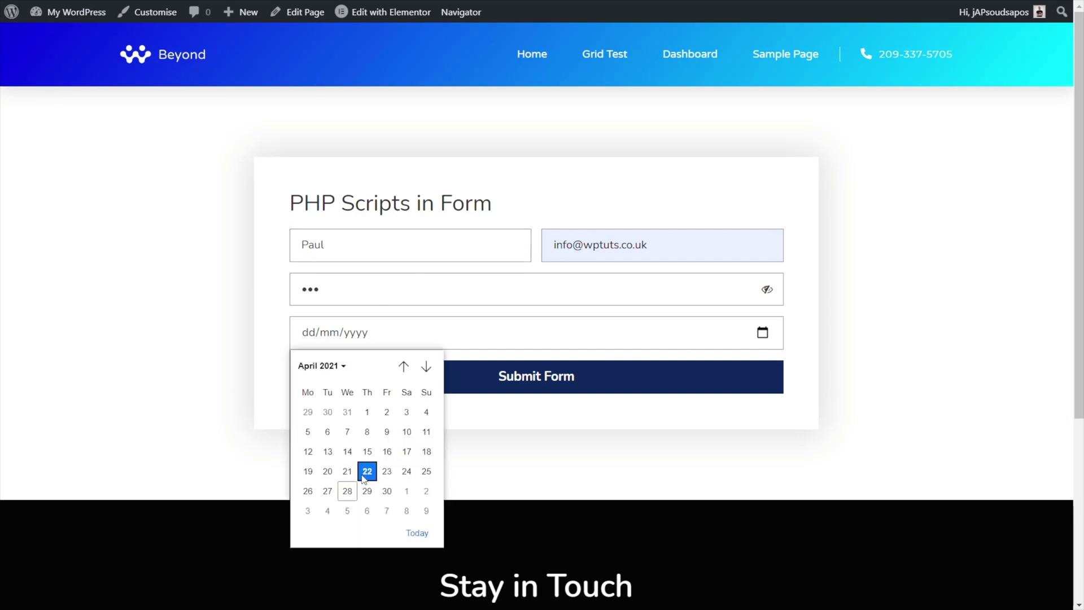
{"action": "left_click", "coordinate": [499, 380]}
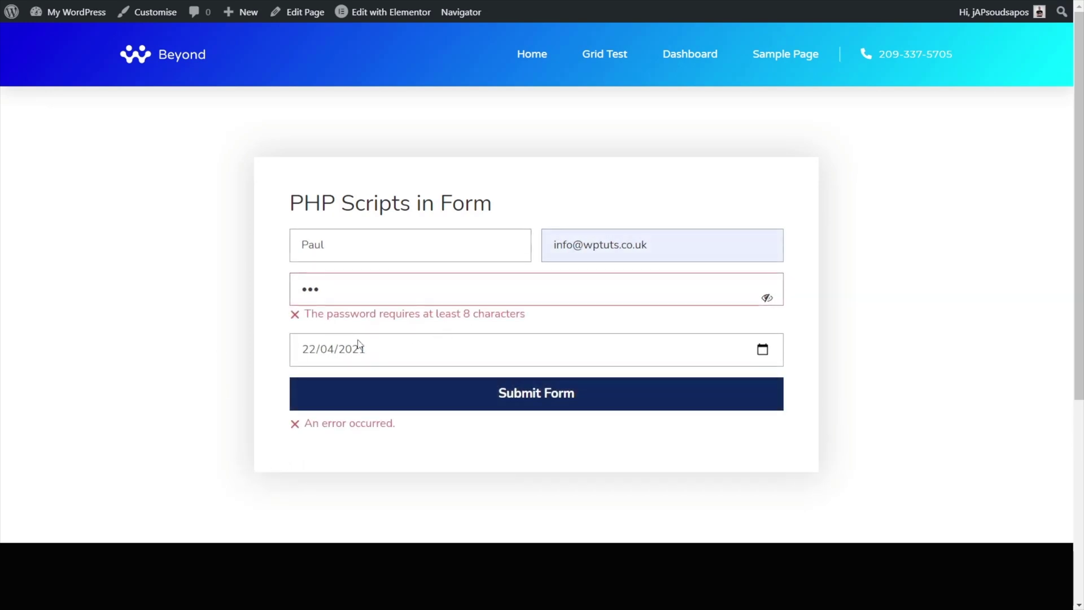
{"action": "type", "text": "45"}
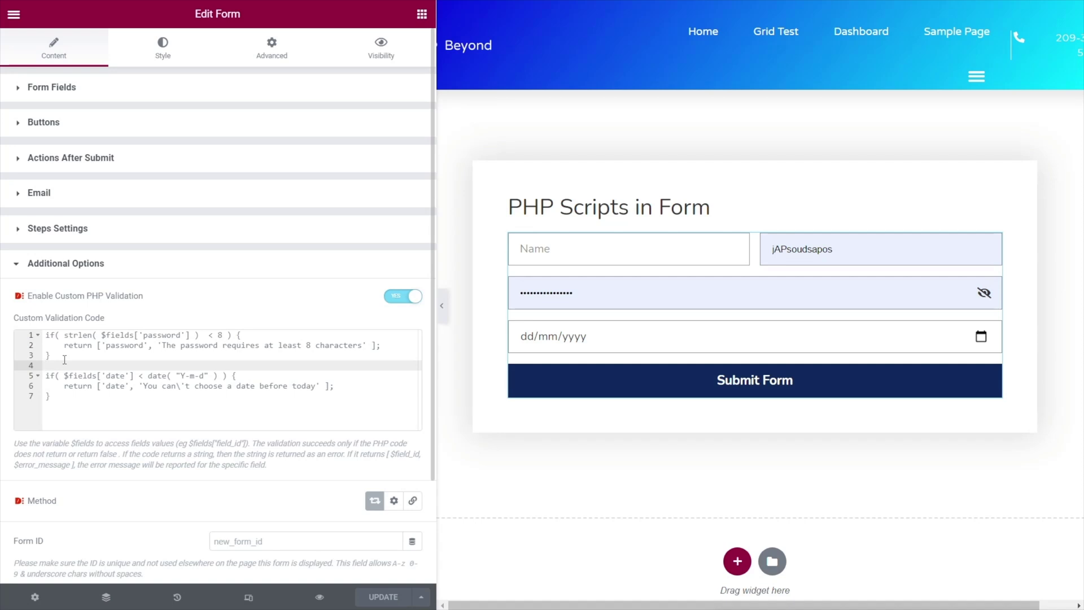
Lengthen the password to 11 characters, then resubmit with date 29/04/2021 so the form sends successfully
{"action": "left_click", "coordinate": [59, 356]}
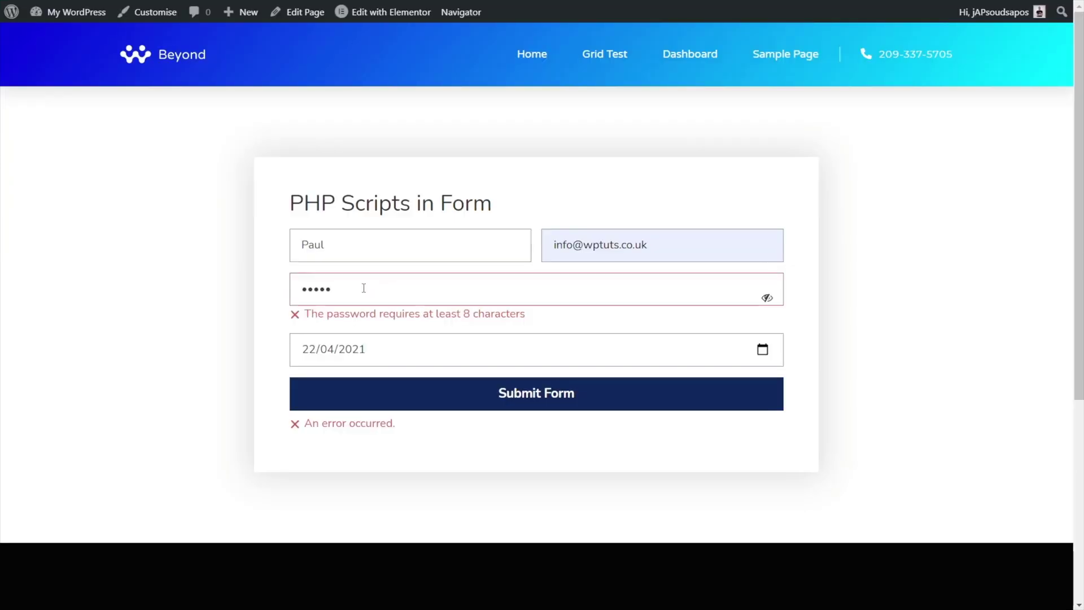
{"action": "left_click", "coordinate": [363, 288]}
{"action": "type", "text": "678910"}
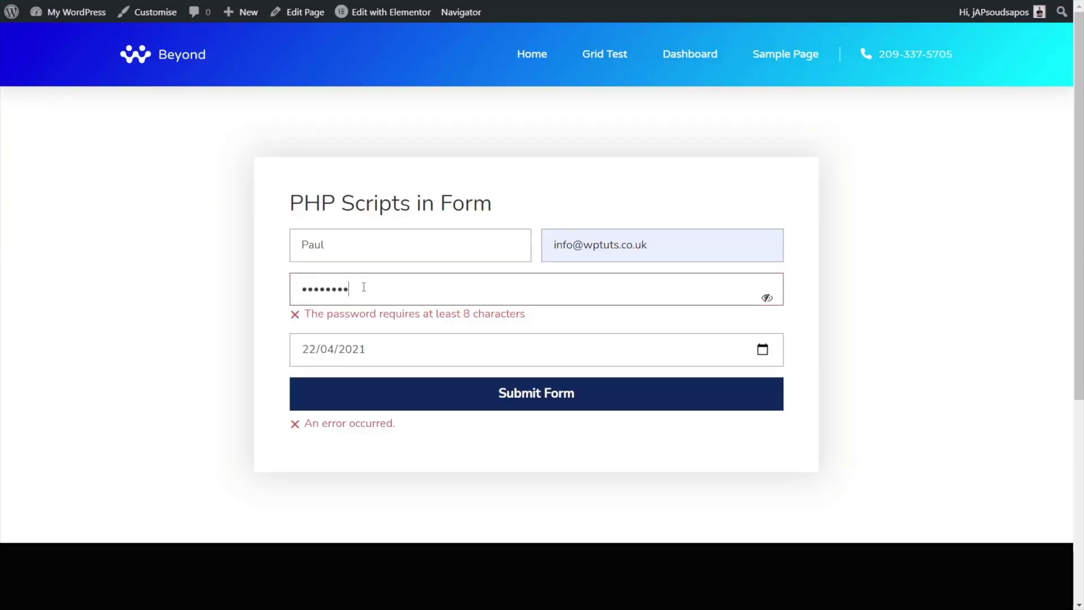
{"action": "left_click", "coordinate": [537, 400]}
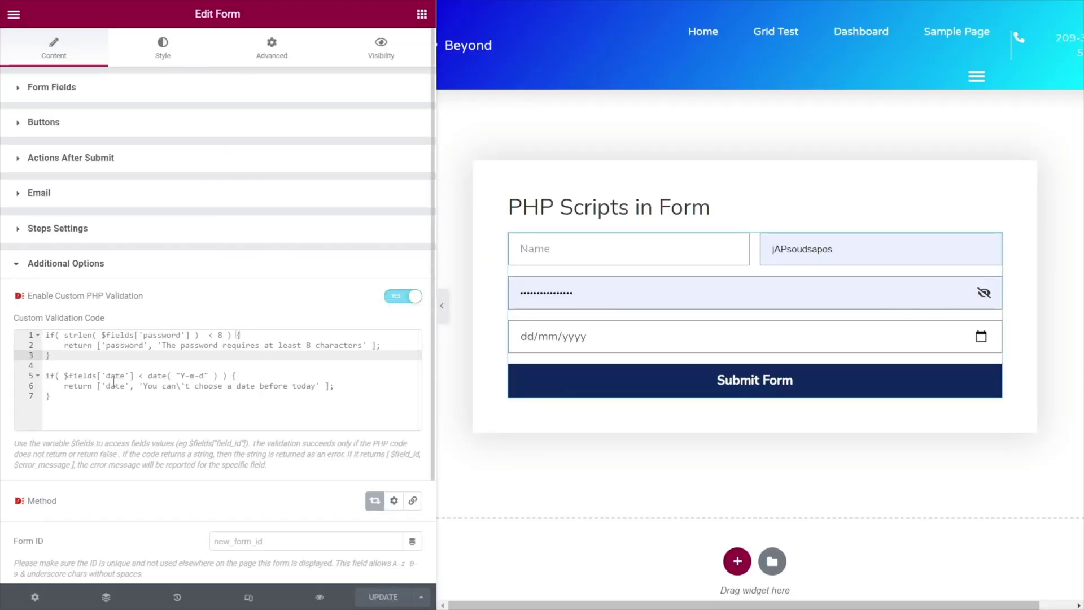
{"action": "left_click_drag", "start_coordinate": [62, 400], "coordinate": [45, 375]}
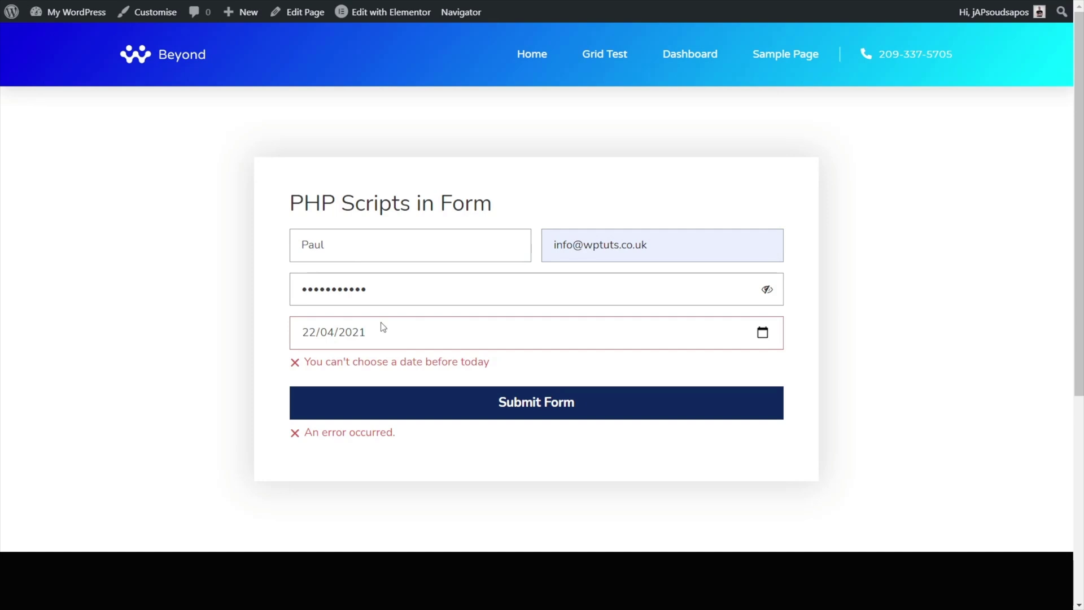
{"action": "left_click", "coordinate": [763, 334]}
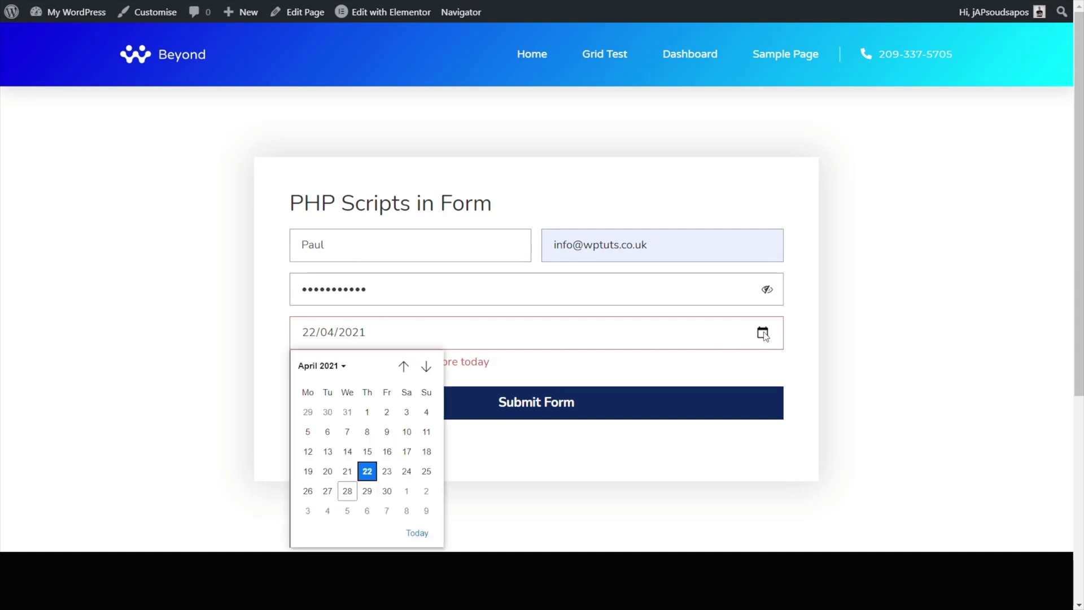
{"action": "left_click", "coordinate": [361, 489]}
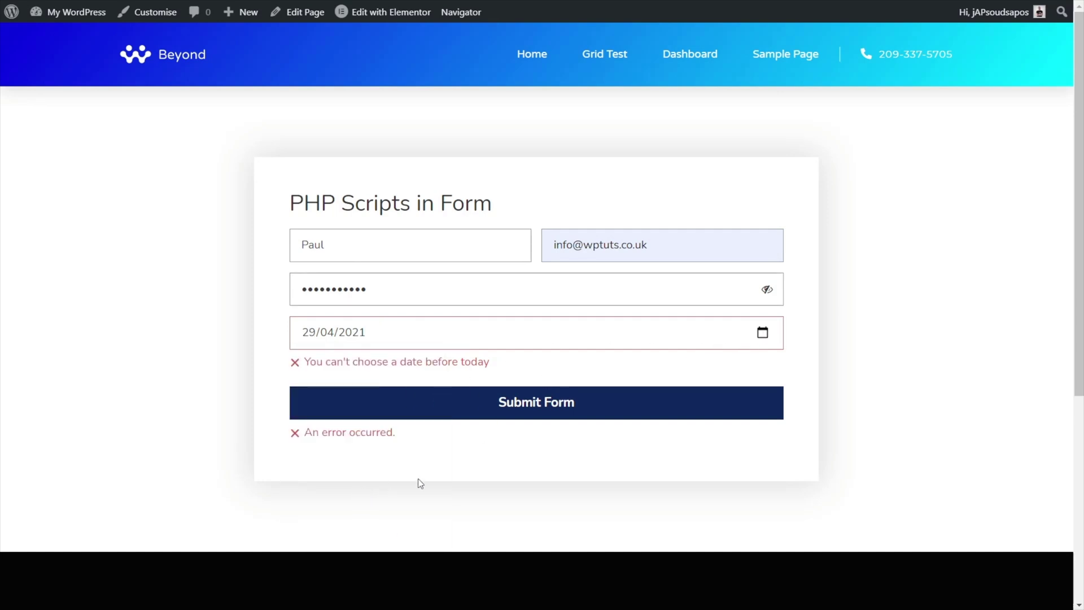
{"action": "left_click", "coordinate": [532, 416]}
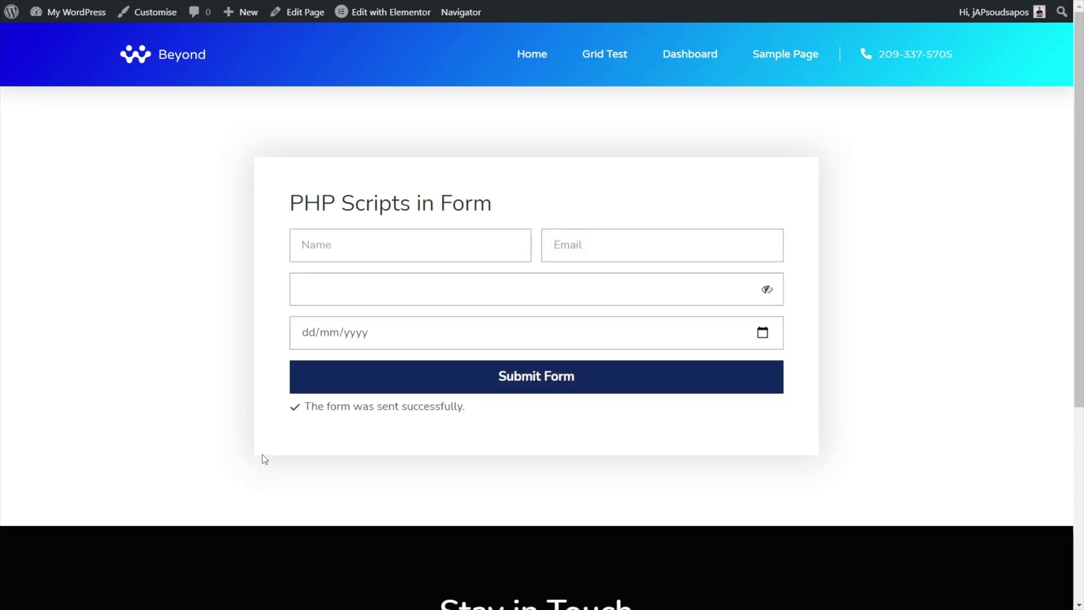